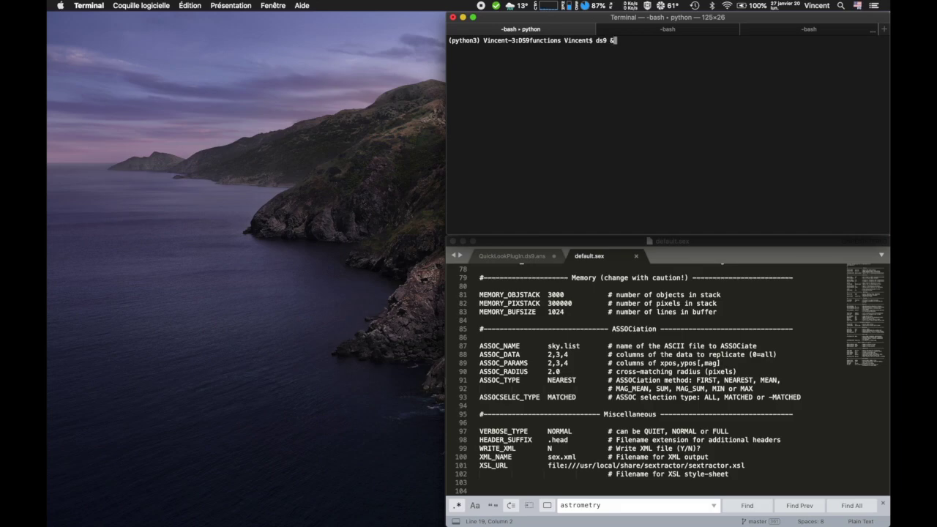
Launch DS9 as a background process with "ds9 &" and enlarge its window
key(Return)
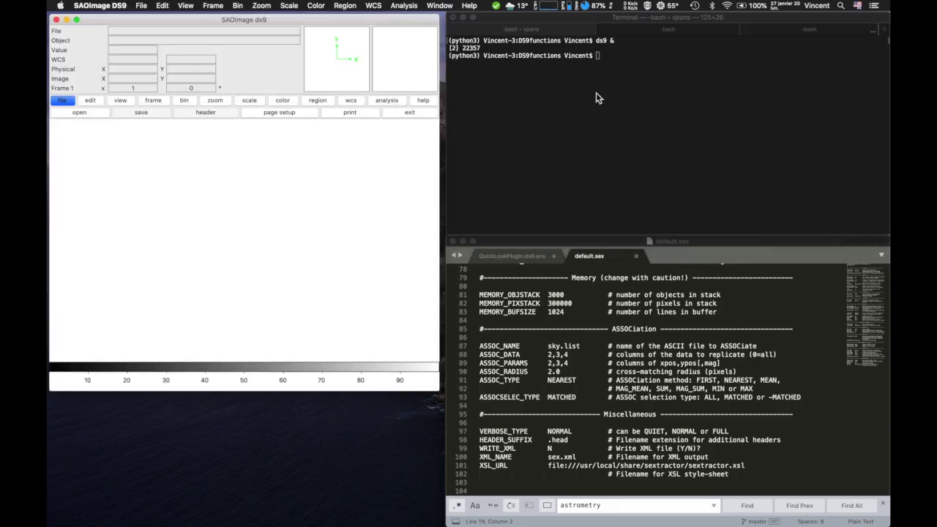
drag(439, 393, 594, 481)
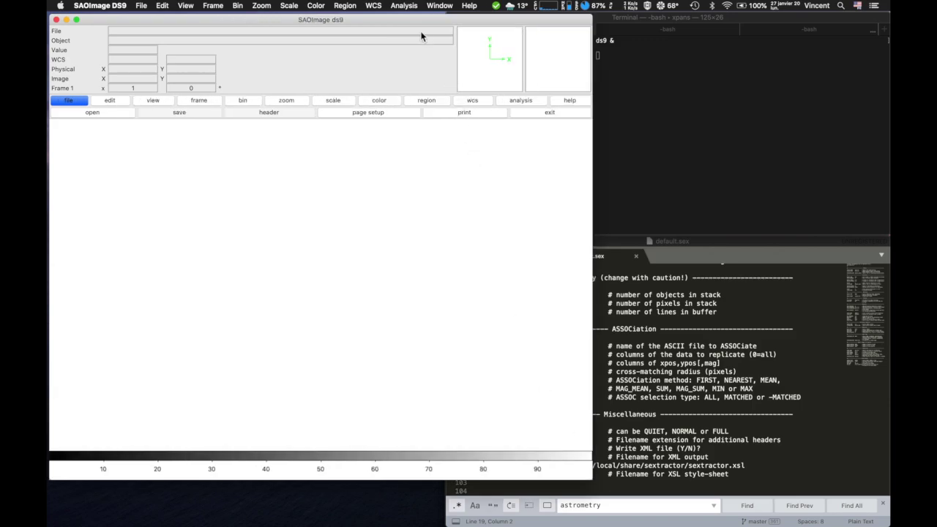
View the Generic functions, Instrumentation and Astronomical softwares groups that the plug-in adds to the analysis commands
click(411, 6)
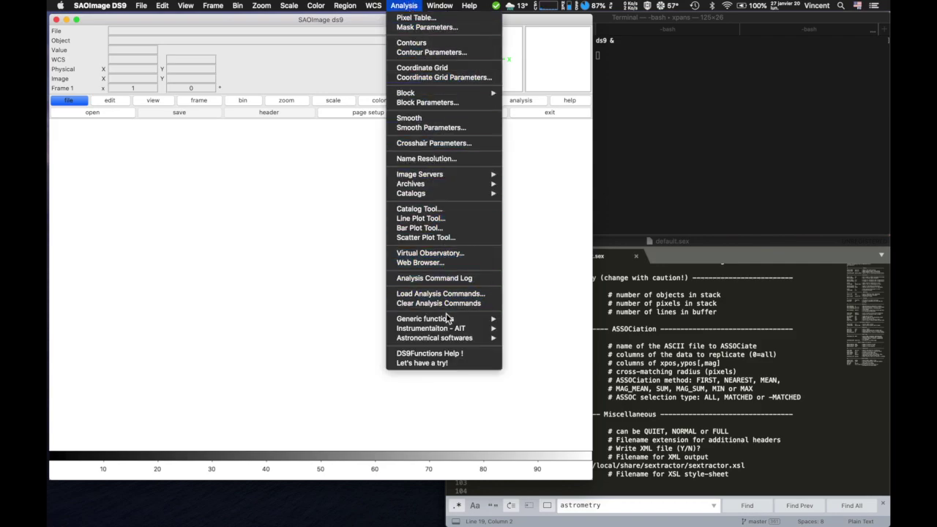
mouse_move(447, 321)
mouse_move(518, 350)
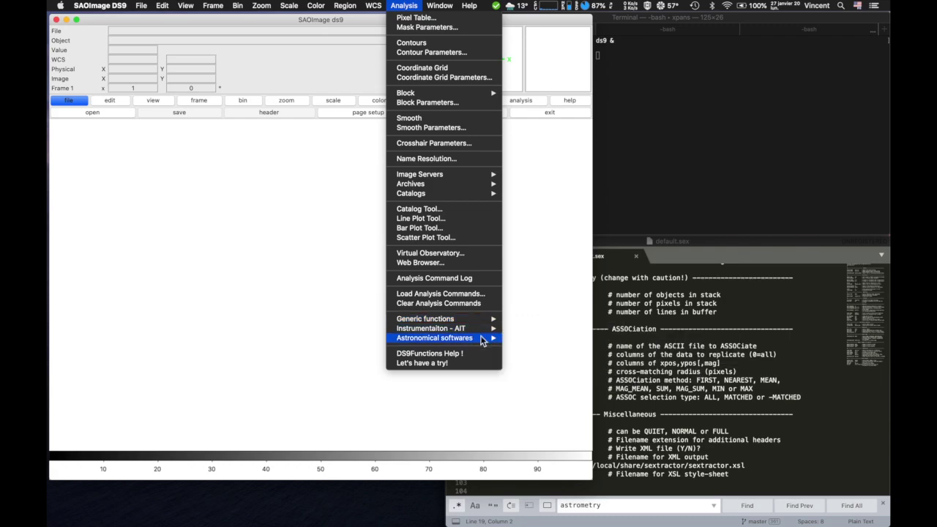
mouse_move(479, 344)
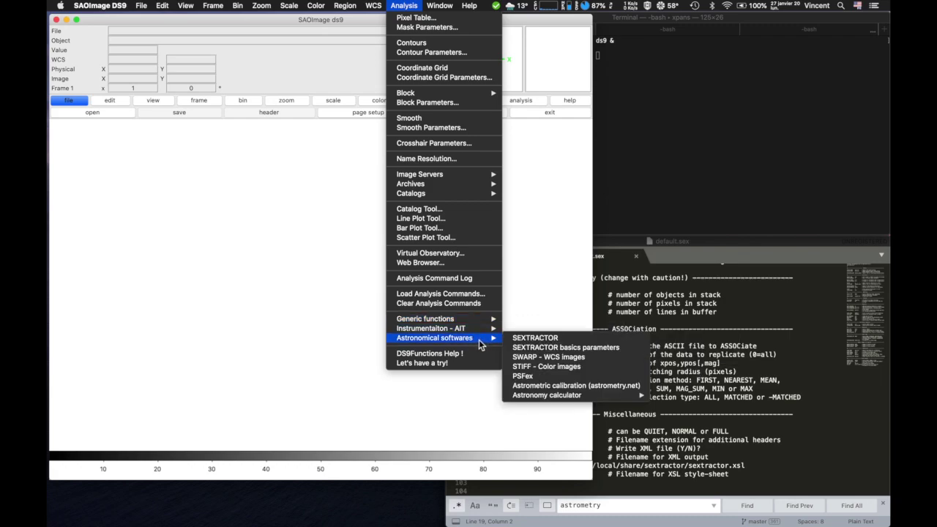
Switch to the SAOImageDS9 website in the browser, read its description and highlight the passage on external analysis tasks, XPA and SAMP
click(538, 306)
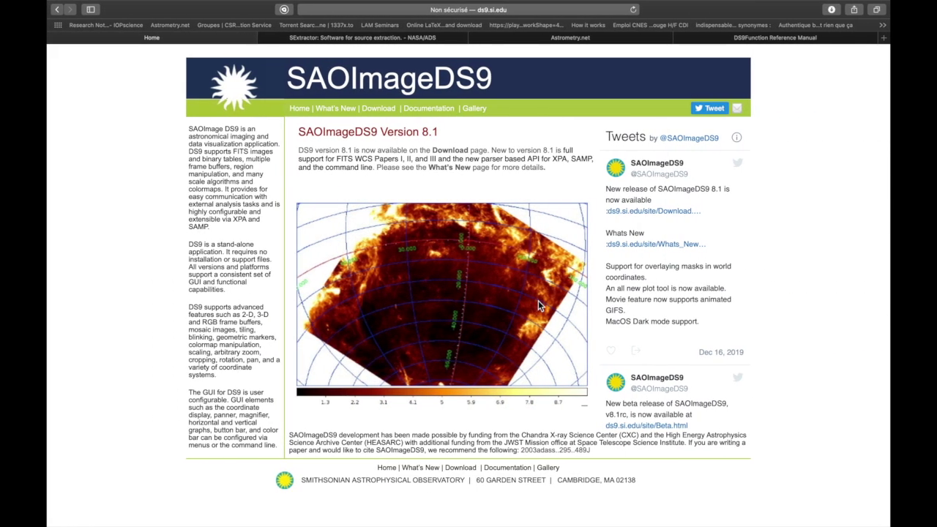
scroll(538, 306, up, 5)
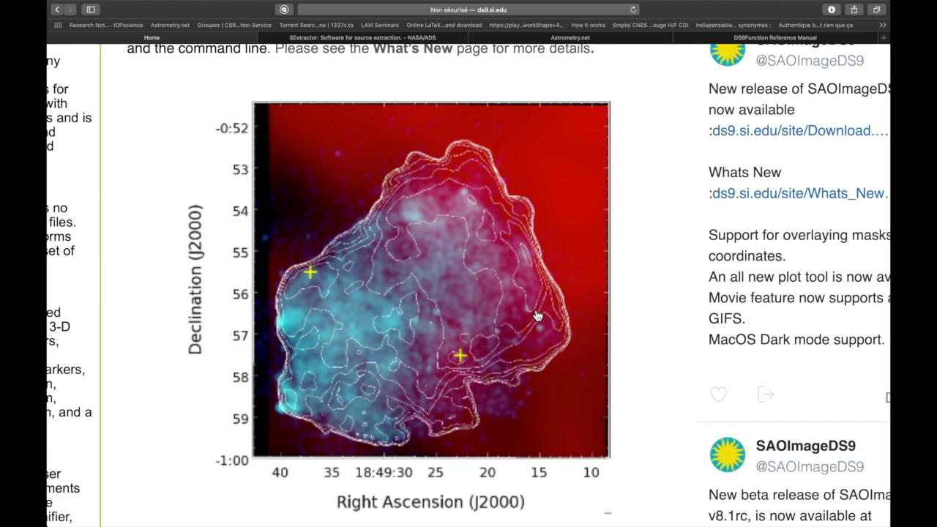
scroll(538, 315, down, 5)
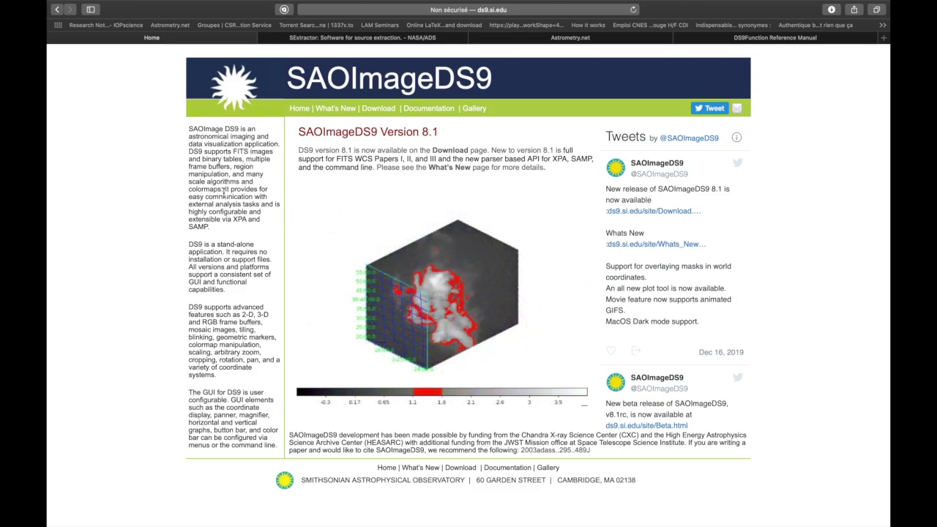
drag(224, 191, 221, 230)
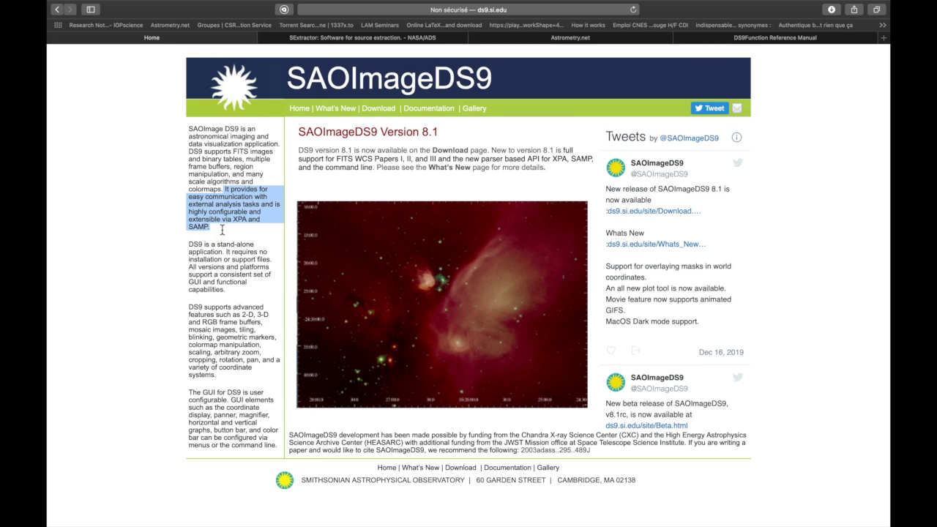
key(ctrl+Left)
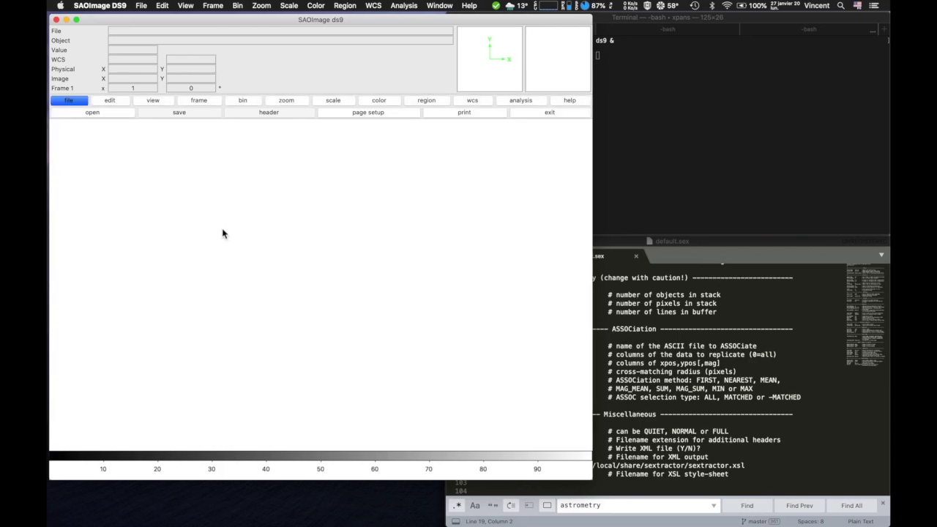
Open the DS9Functions help and read the reference manual's overview of the Generic Function, Instrumentation and Astromatic extensions
click(404, 5)
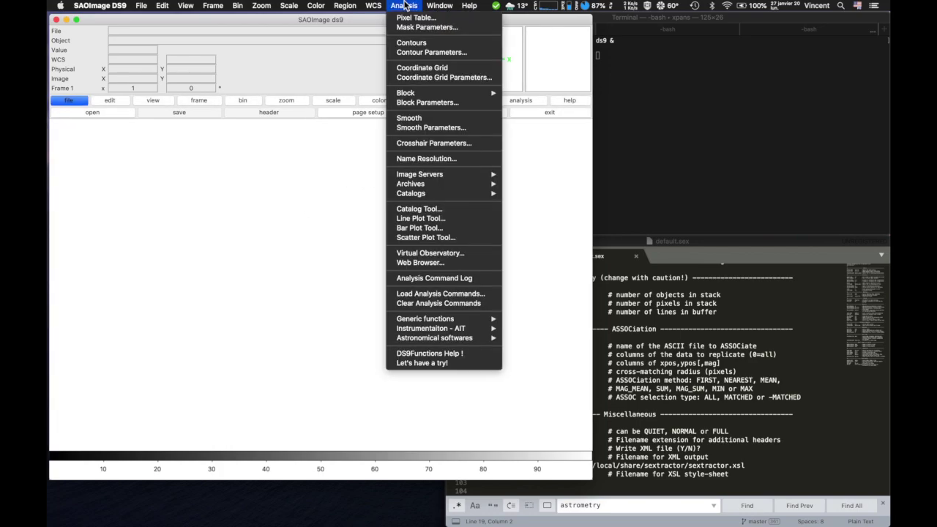
click(437, 357)
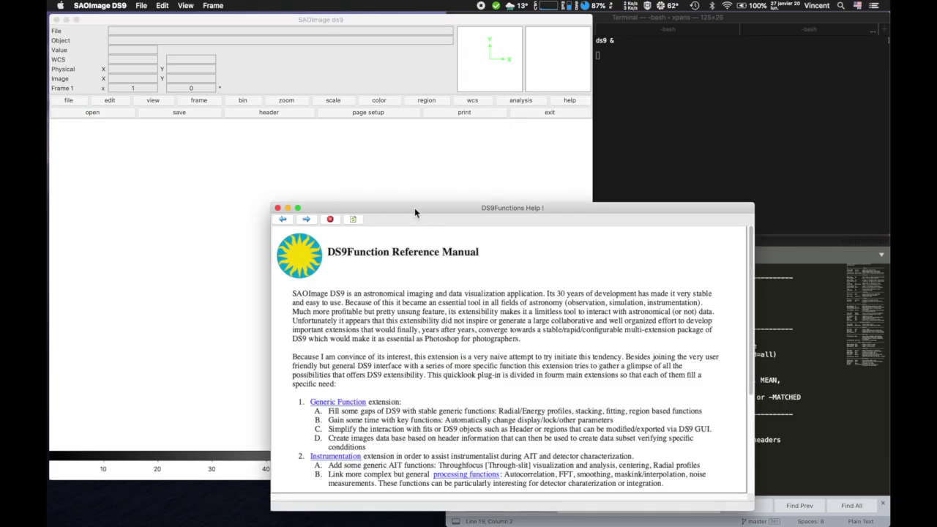
drag(414, 211, 318, 101)
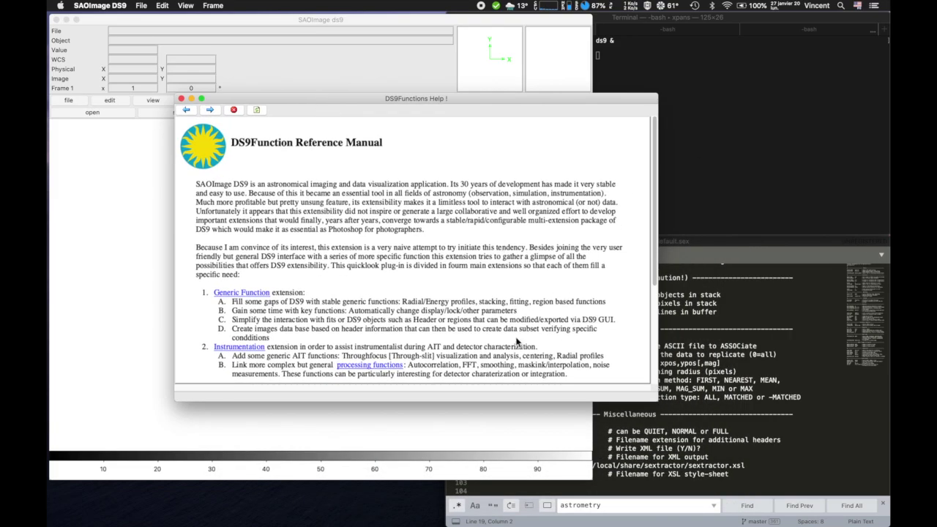
scroll(516, 341, down, 2)
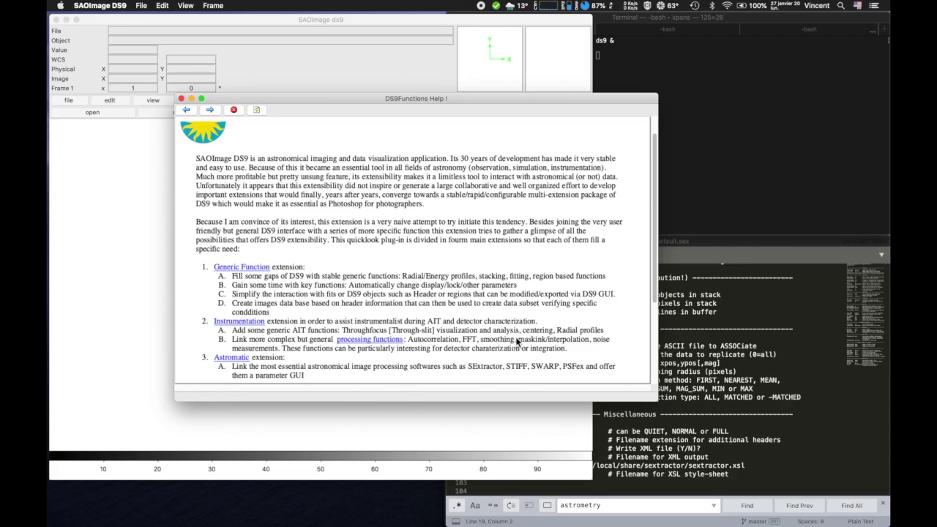
scroll(517, 341, down, 2)
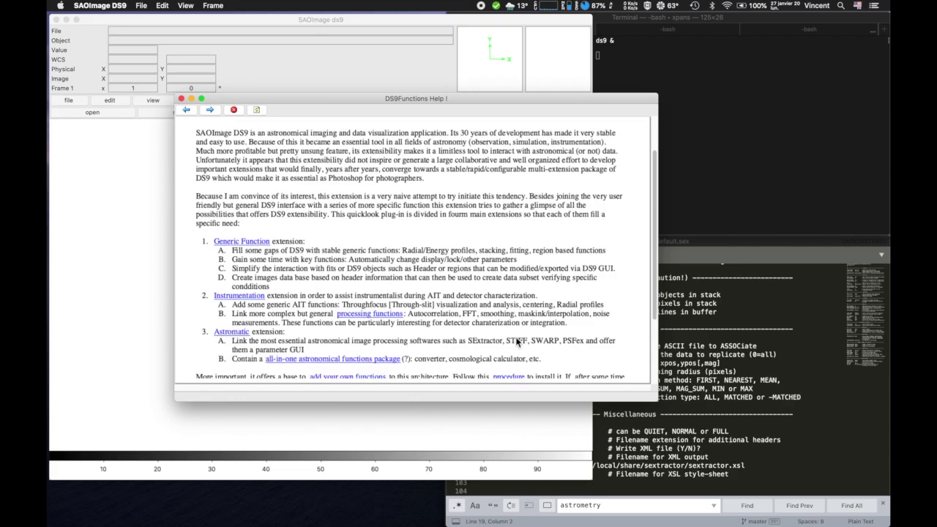
scroll(517, 341, down, 6)
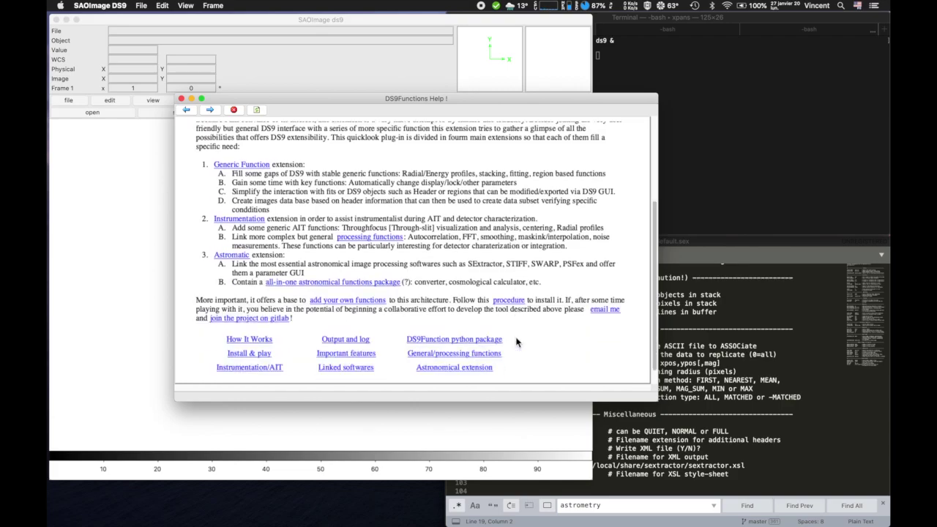
scroll(517, 341, down, 2)
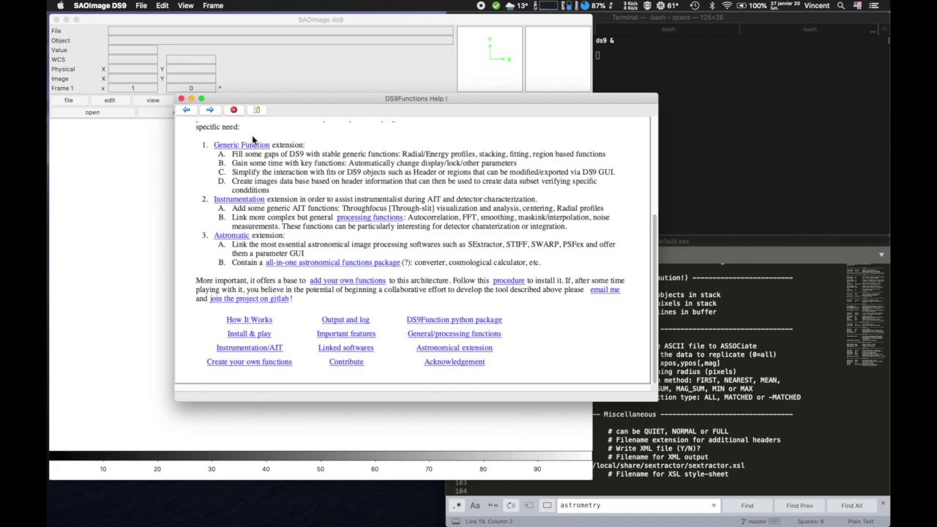
drag(251, 143, 545, 262)
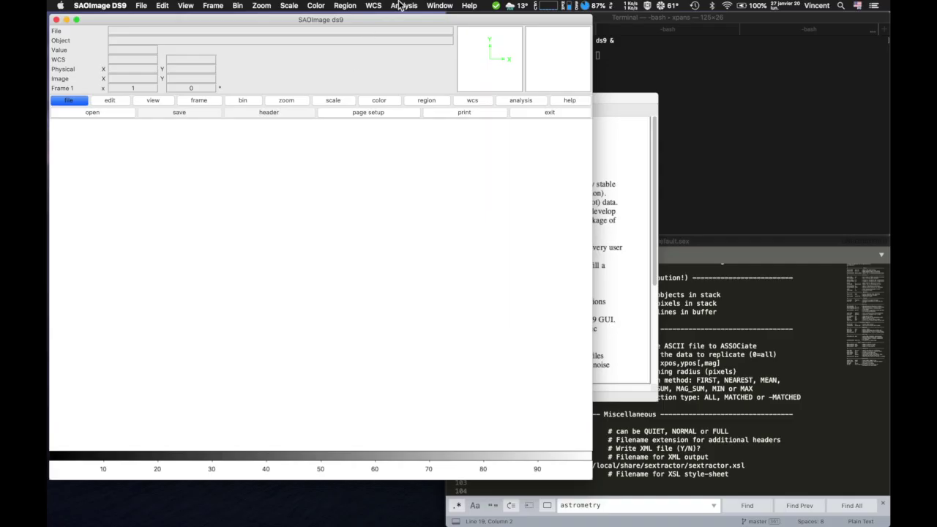
Start the beginner test suite "Let's have a try!" and load its first sample image
click(401, 6)
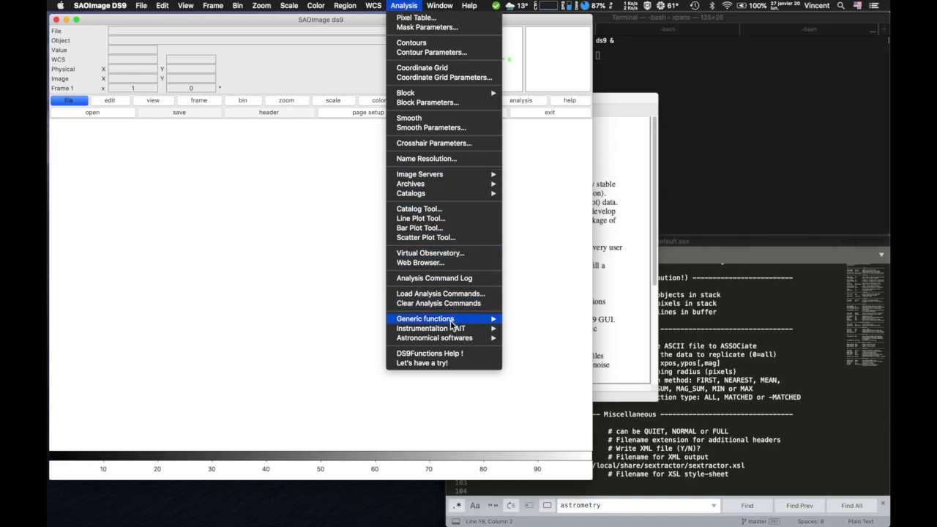
mouse_move(452, 325)
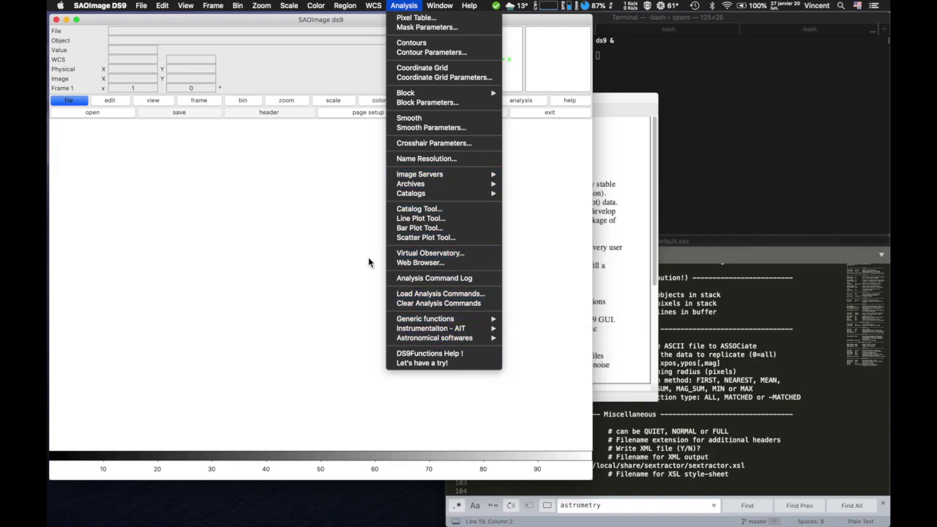
click(325, 213)
click(389, 6)
click(428, 365)
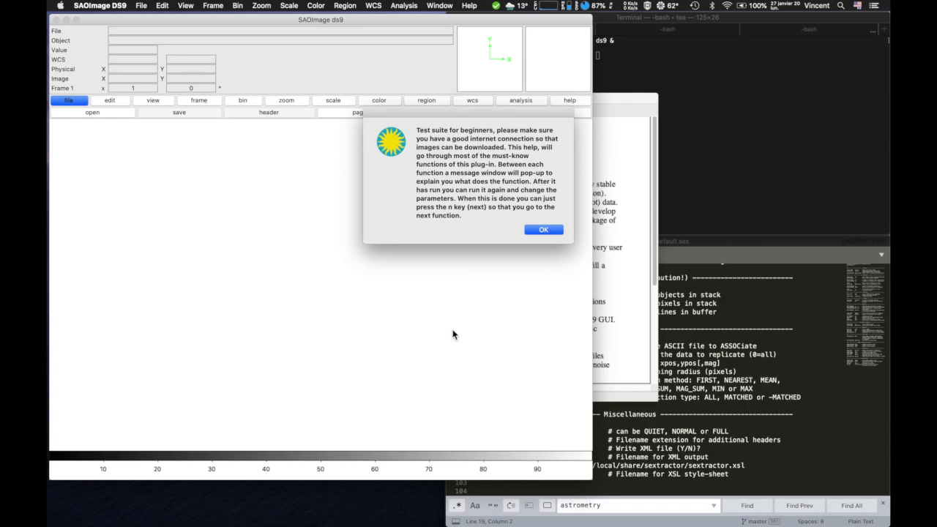
click(541, 231)
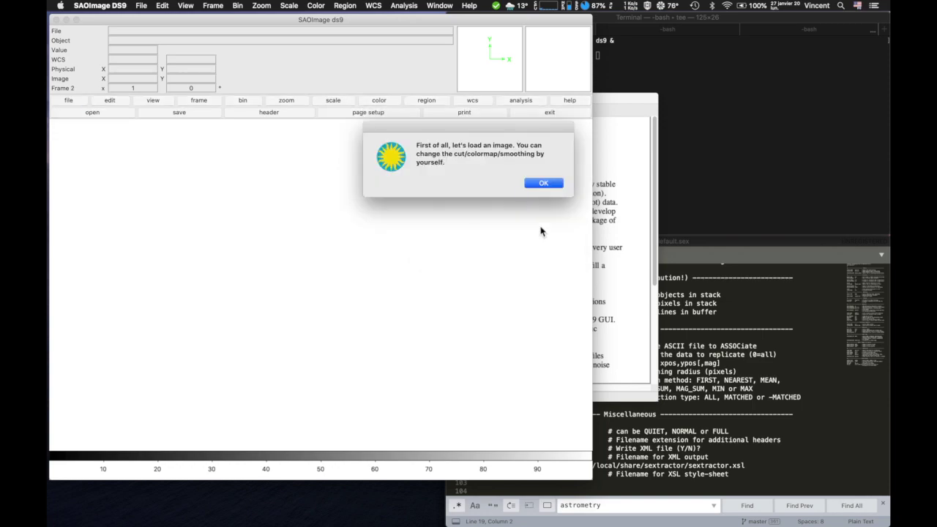
click(532, 183)
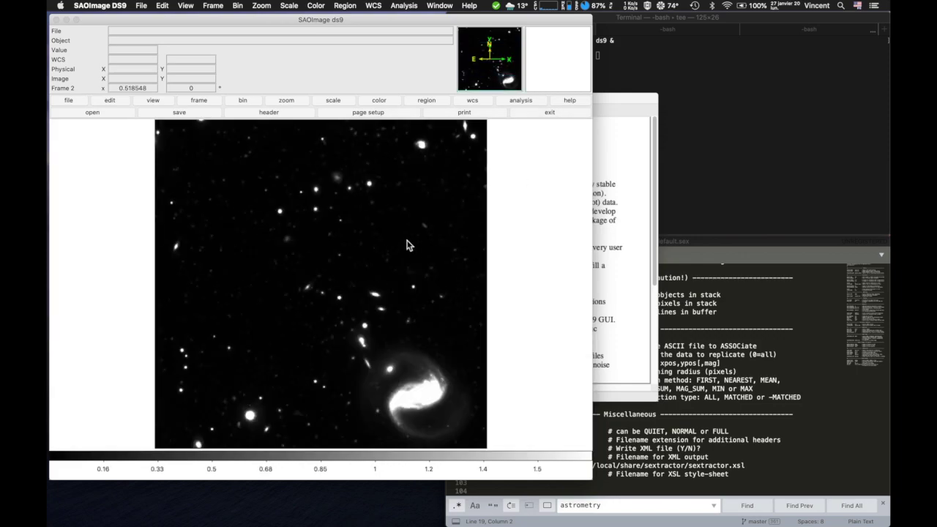
Switch the galaxy image to Log scale and adjust contrast and bias for a black sky with a bright spiral galaxy
drag(398, 254, 147, 189)
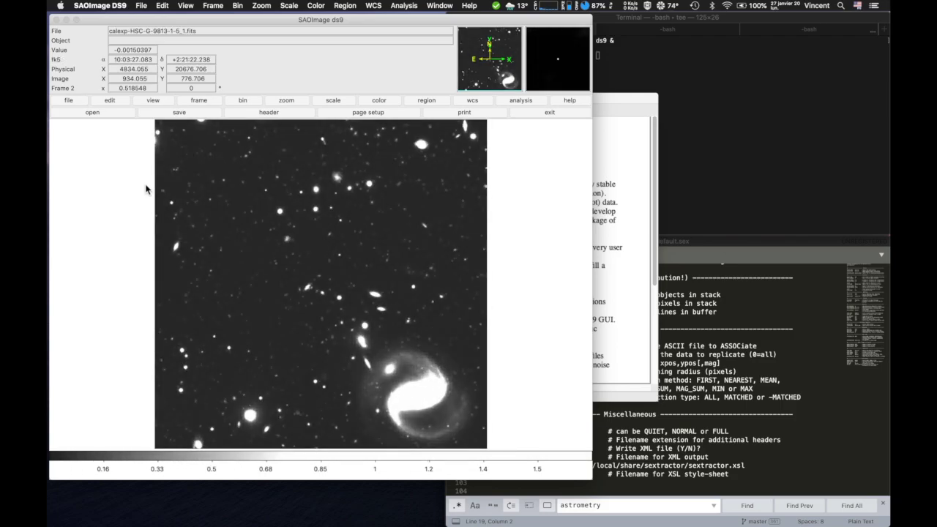
click(288, 5)
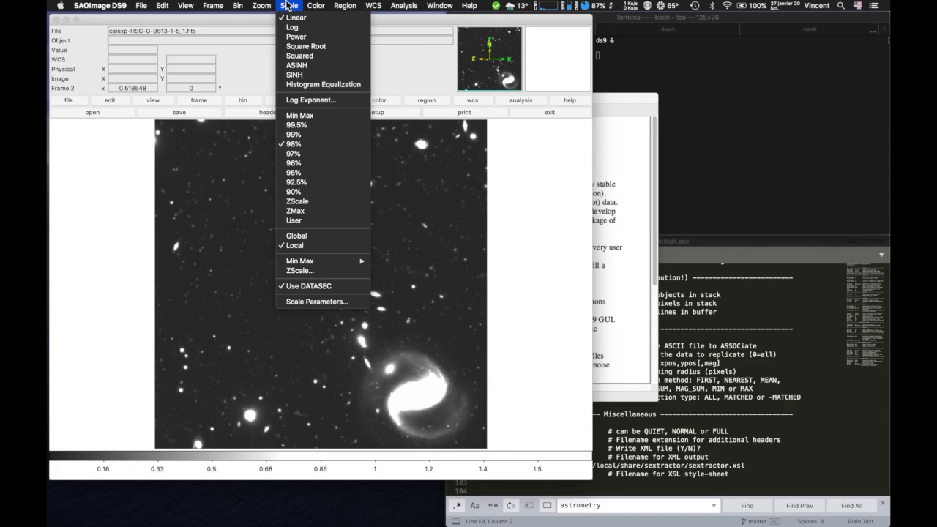
click(292, 27)
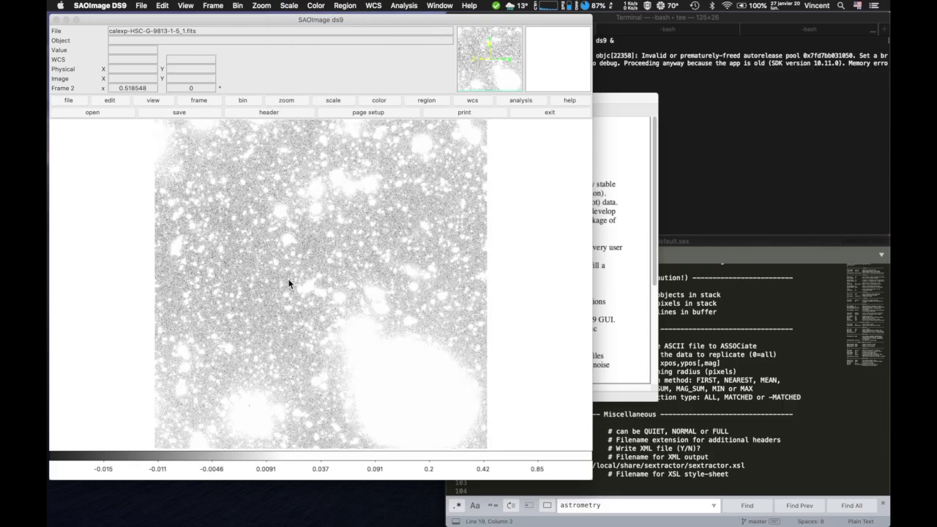
drag(288, 278, 410, 324)
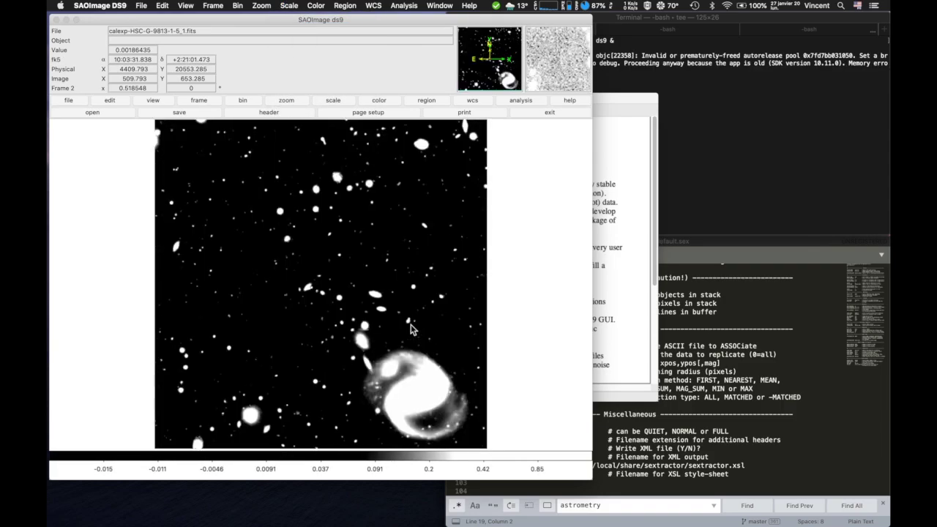
Advance the test suite to the change-display-parameters function and run it with its default settings
key(n)
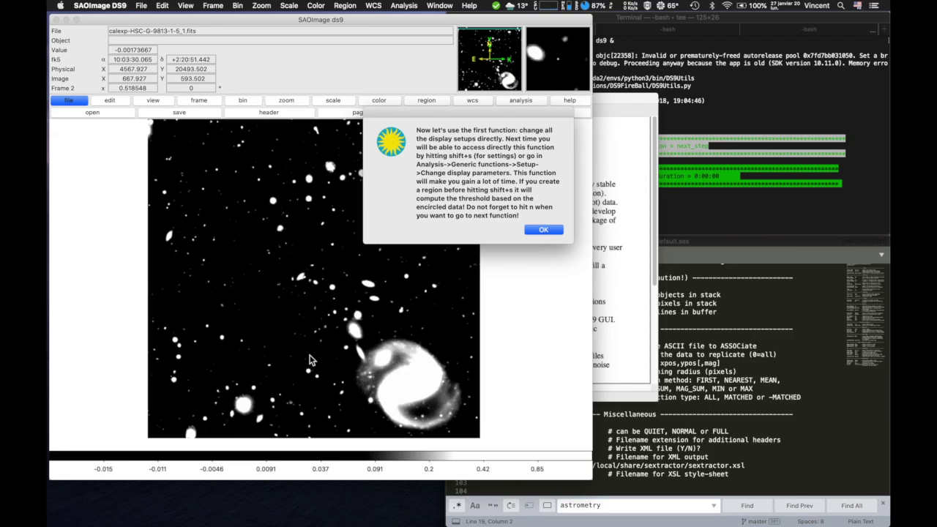
key(Return)
key(Return)
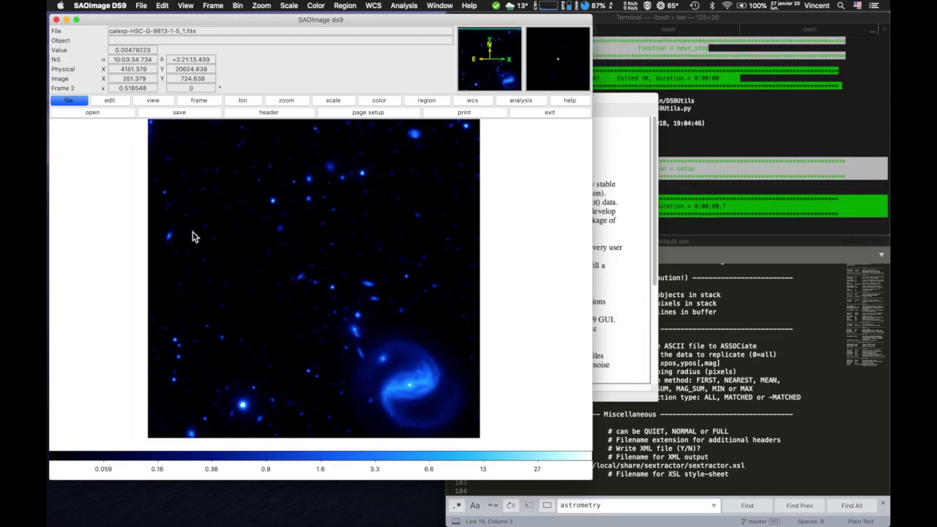
Draw a circular region on the dark sky beside the spiral galaxy and recompute the display thresholds from the encircled data
click(111, 101)
click(124, 112)
click(239, 273)
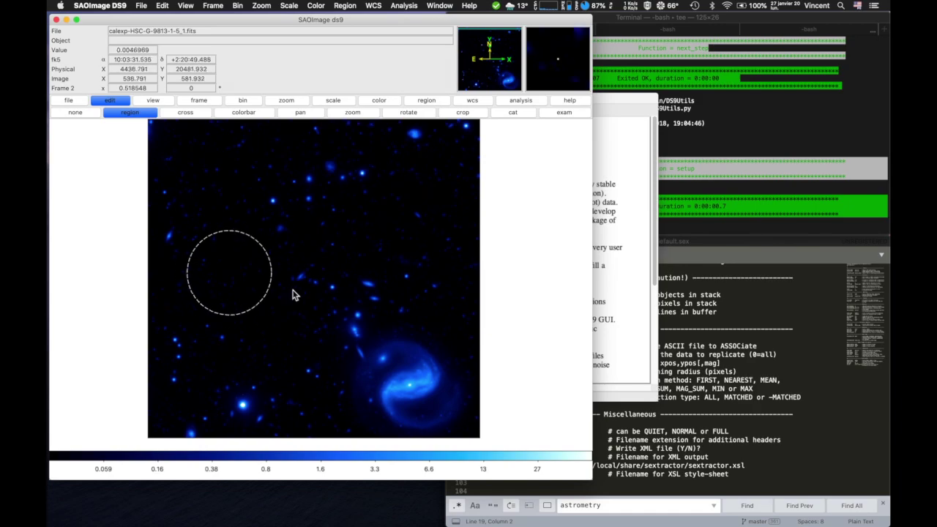
drag(256, 291, 289, 302)
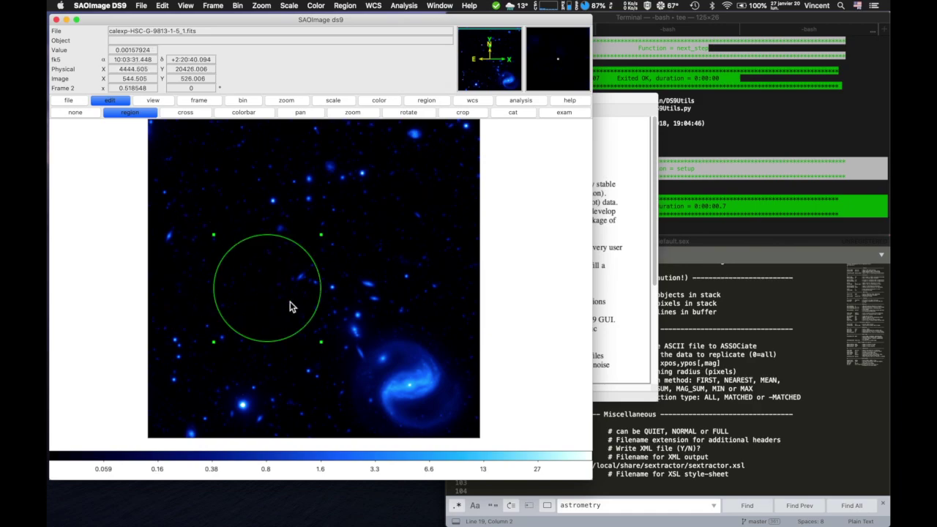
key(Return)
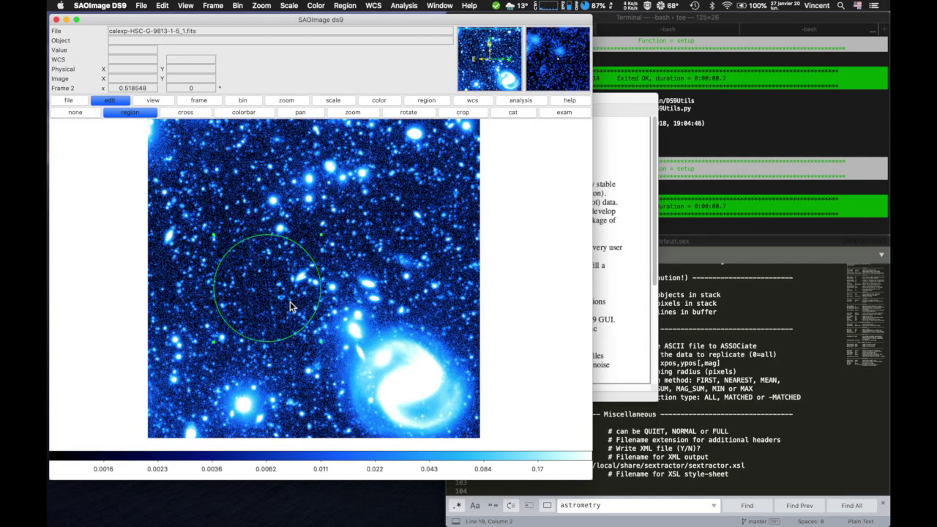
Remove the circular region and advance the test suite to the SExtractor parameters, bringing default.sex forward in Sublime Text for comparison
key(Delete)
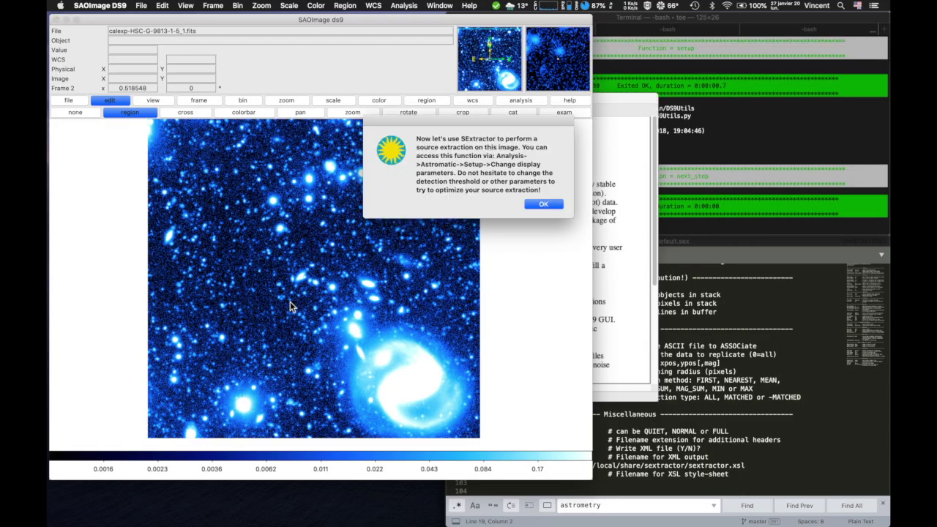
click(536, 205)
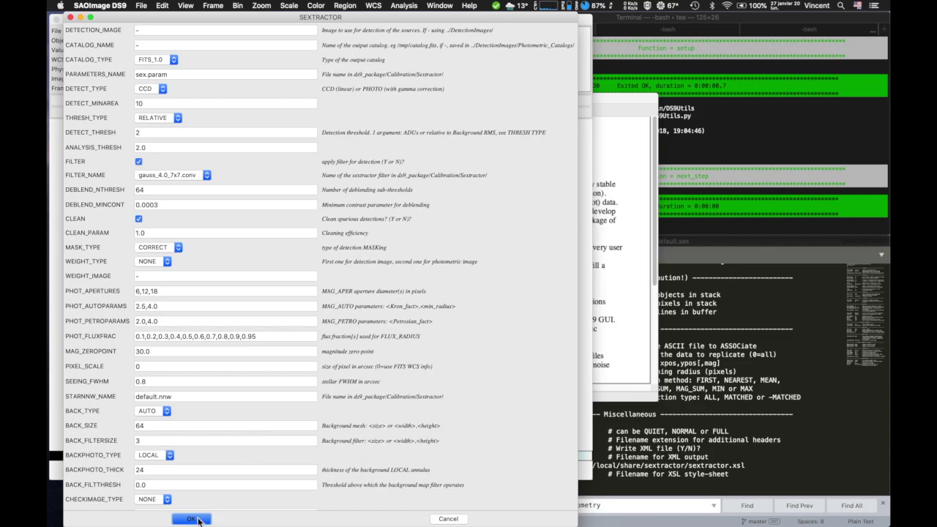
click(784, 406)
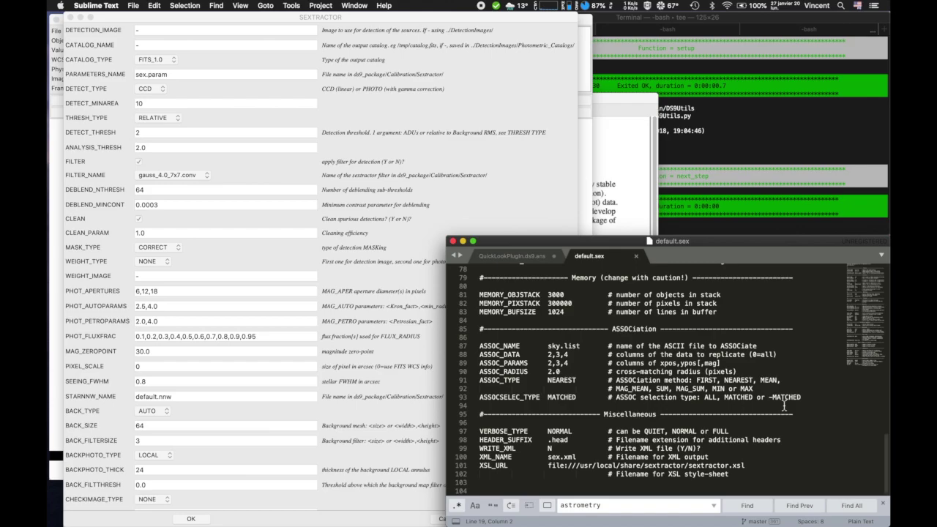
Compare the whole default.sex configuration file with the SExtractor parameters and run the extraction with the default values
scroll(784, 406, up, 20)
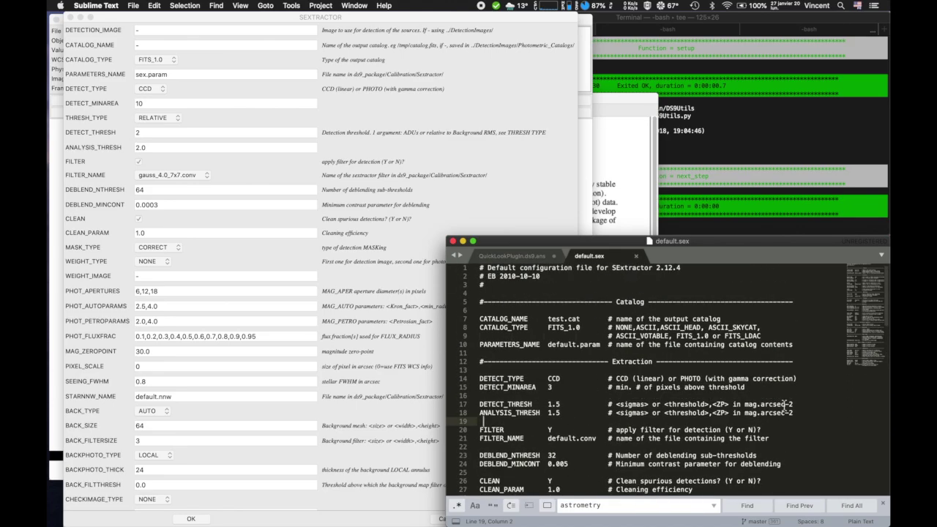
scroll(784, 406, down, 18)
scroll(784, 406, down, 2)
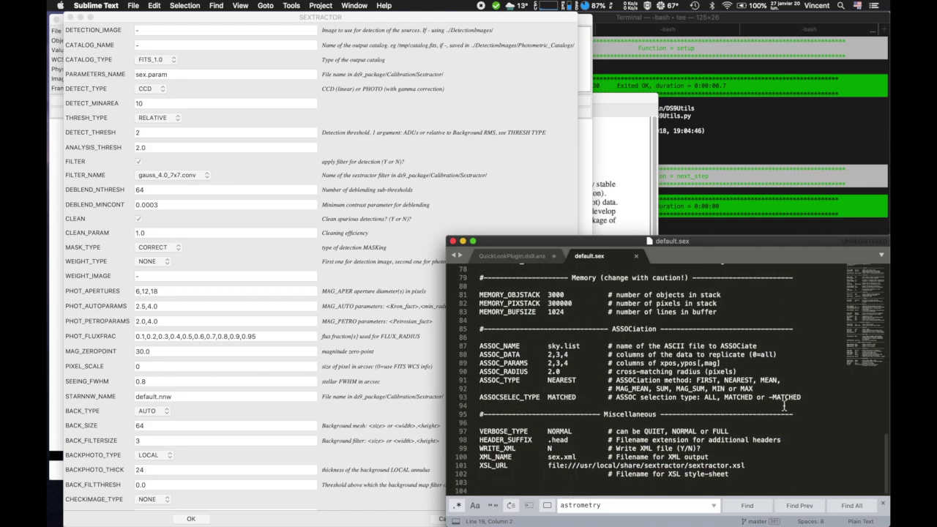
click(231, 506)
click(194, 519)
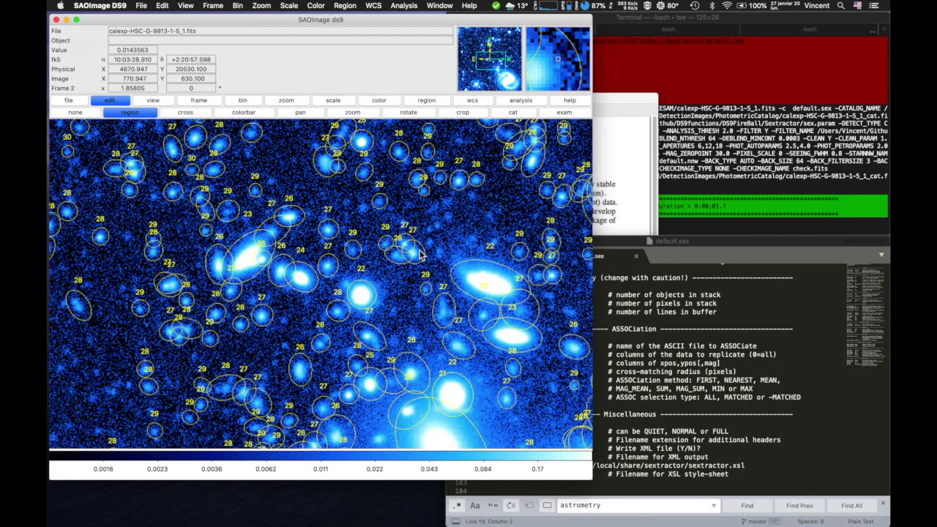
Switch to the Terminal and review the logged SExtractor parameters and the full sex command
click(688, 160)
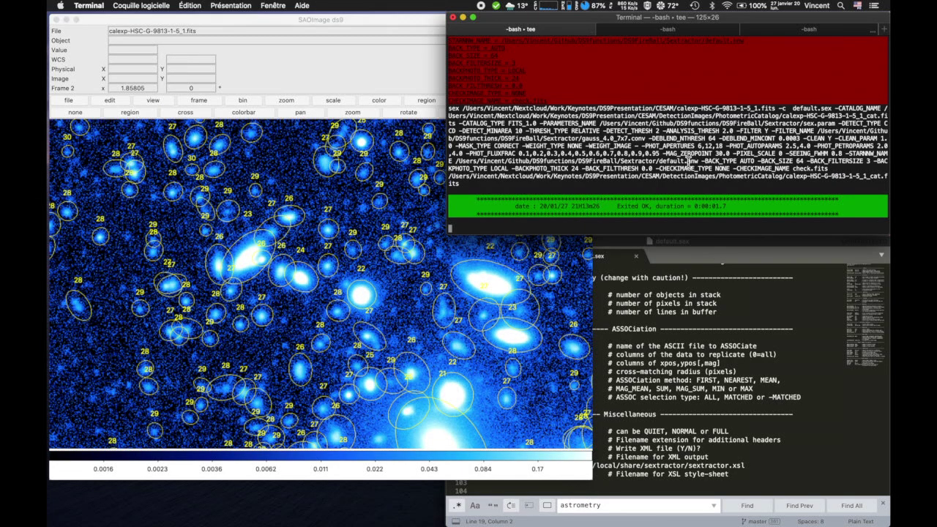
scroll(688, 159, up, 10)
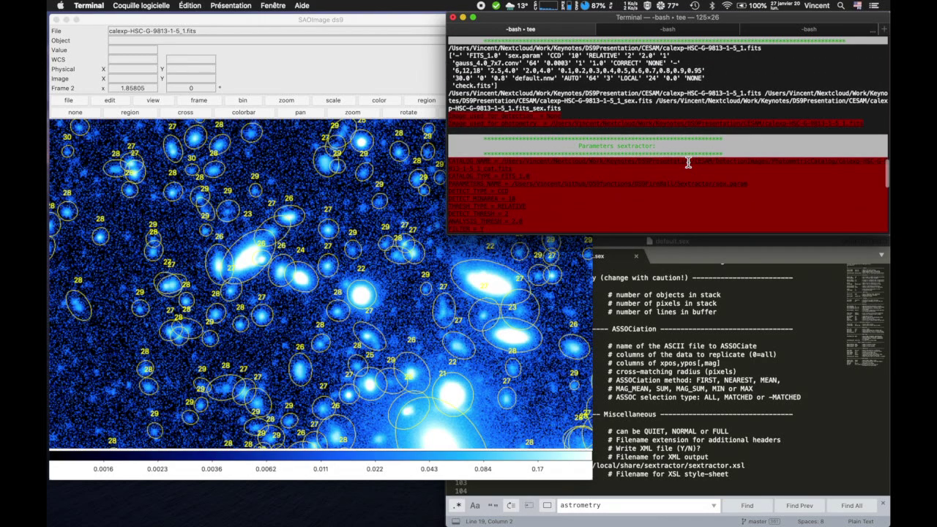
scroll(688, 162, up, 2)
scroll(688, 162, down, 6)
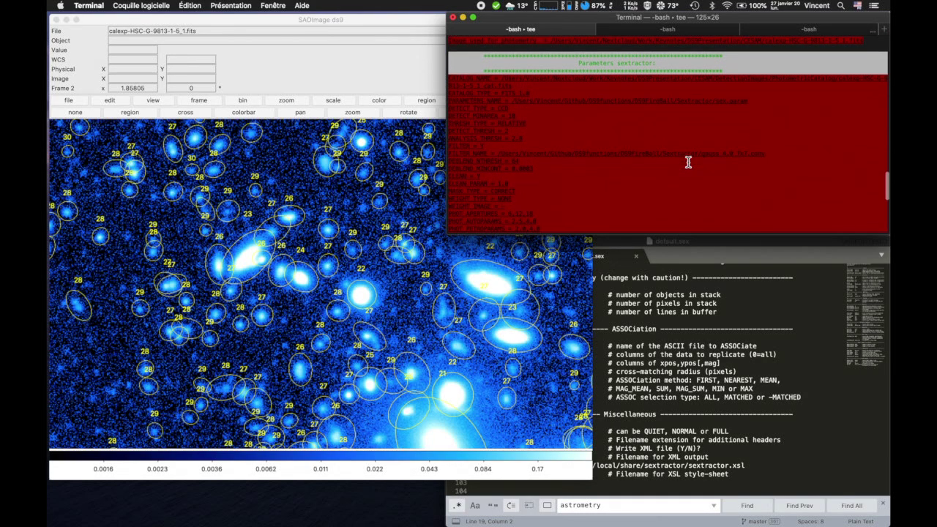
scroll(688, 161, down, 3)
Back in DS9, bring the fainter sources beside the big galaxies into view and rerun SExtractor with DETECT_THRESH 0.8
click(184, 381)
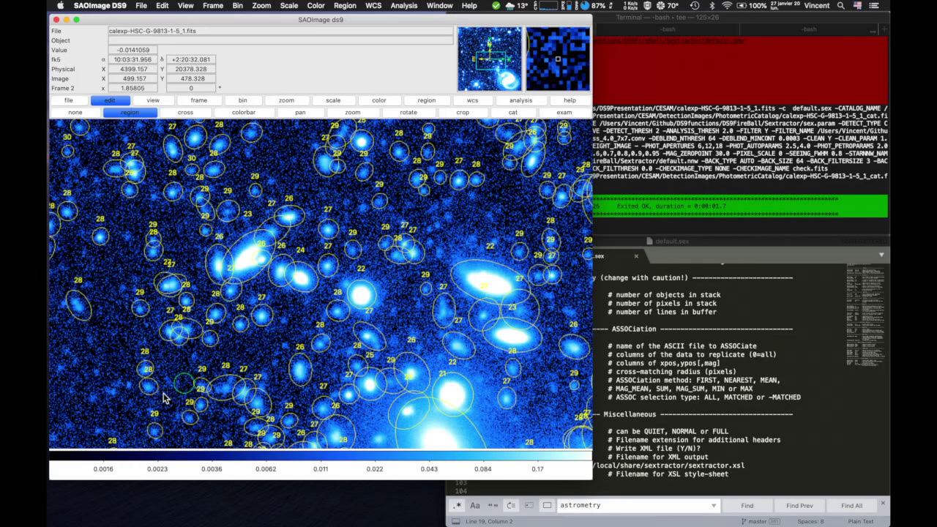
click(300, 112)
drag(99, 403, 301, 289)
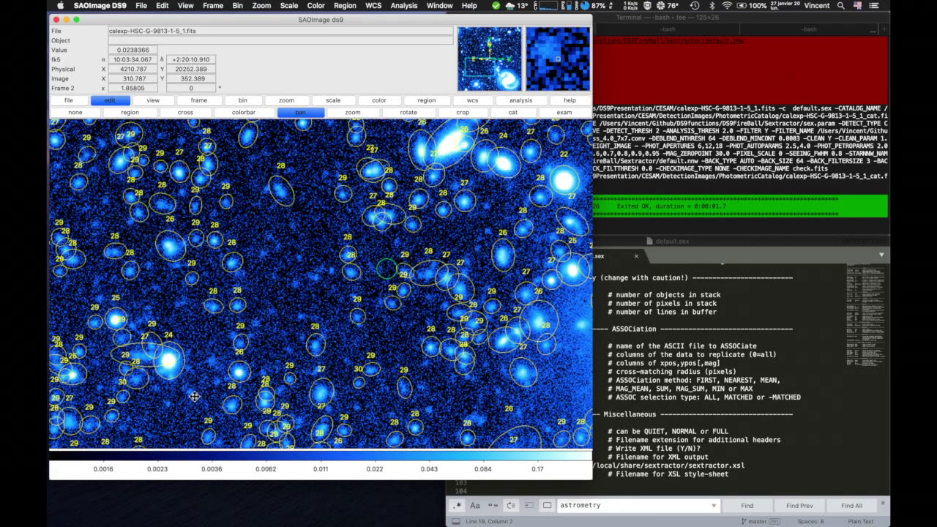
click(468, 6)
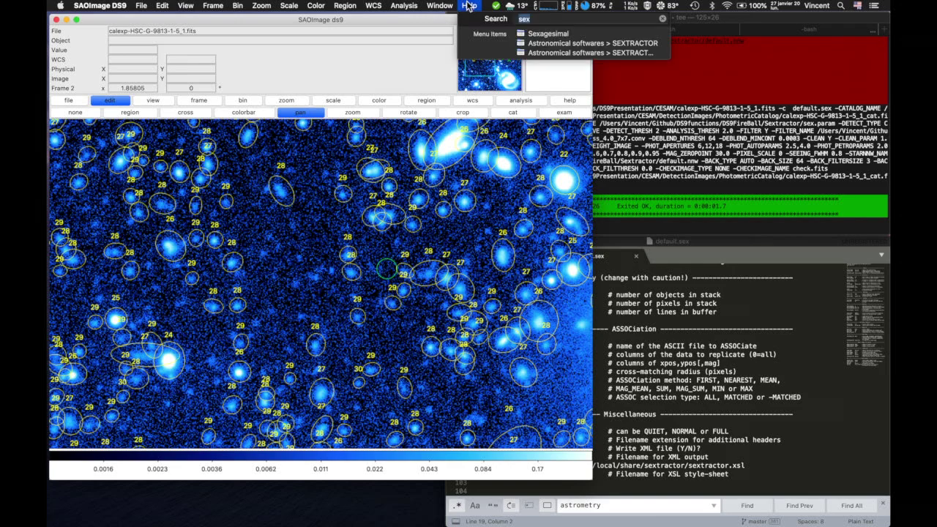
click(514, 42)
click(165, 134)
key(BackSpace)
text(0.8)
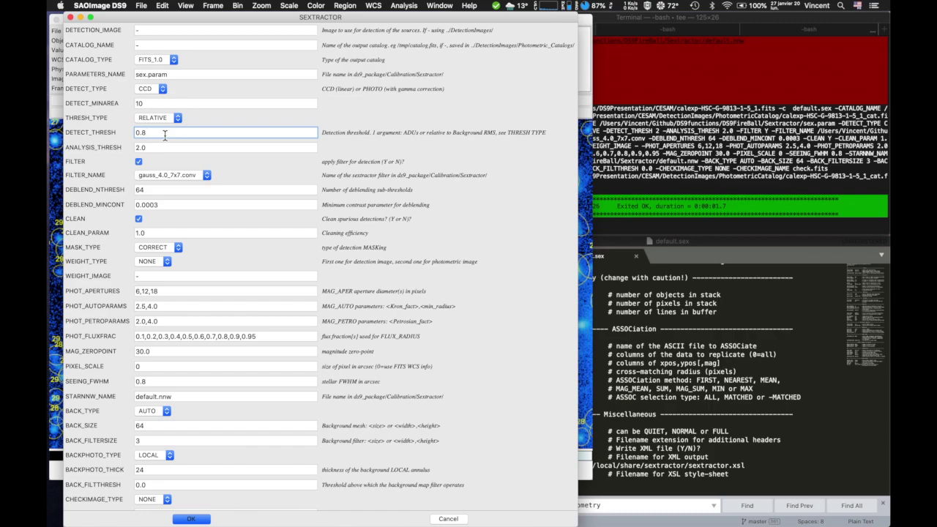
key(Return)
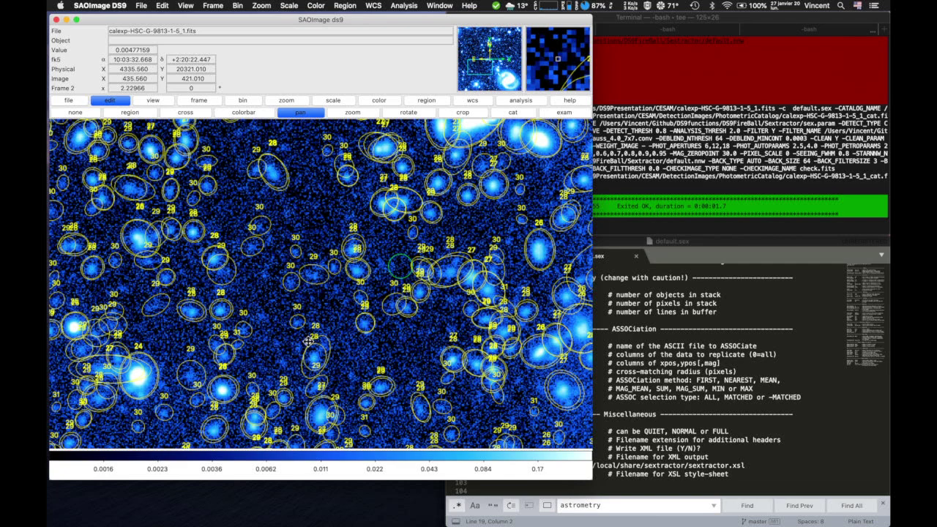
Advance the test suite to the stack8099989 star-field image, fit it in view and rescale its display thresholds with the setup function
key(n)
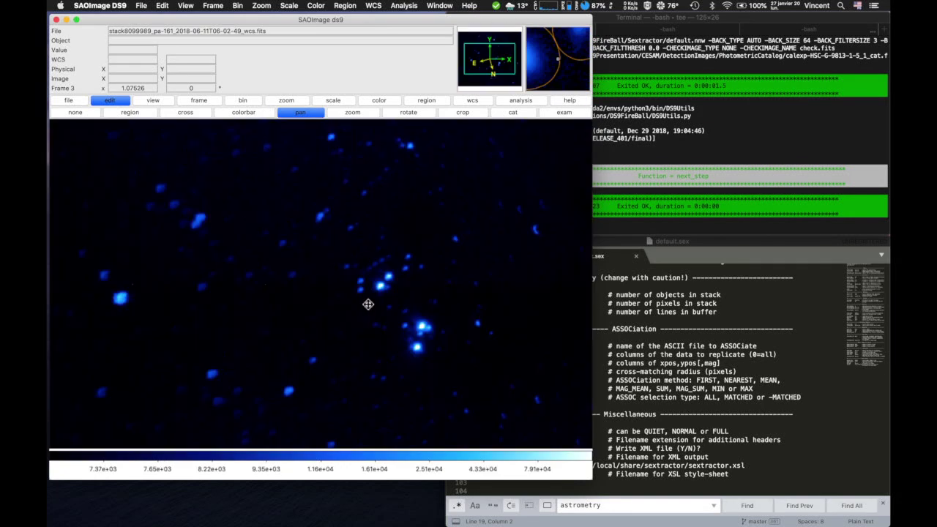
scroll(368, 305, down, 4)
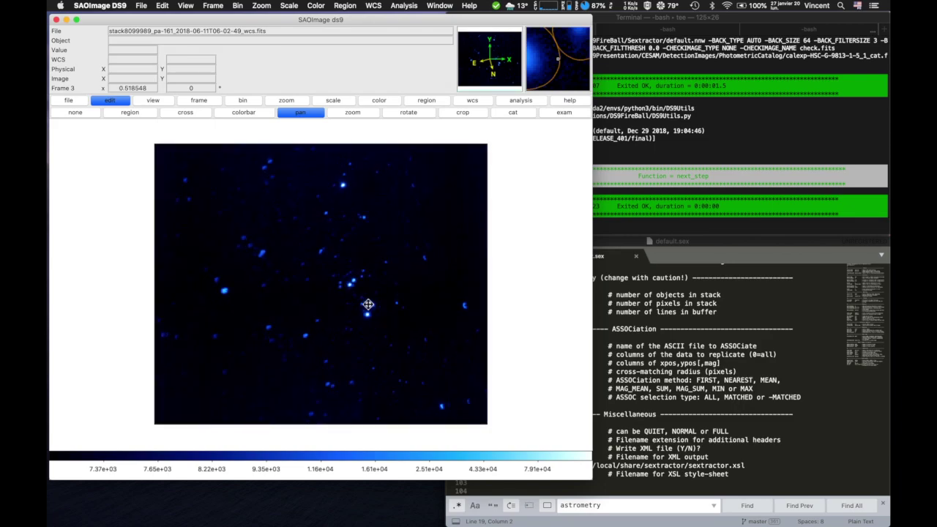
click(272, 227)
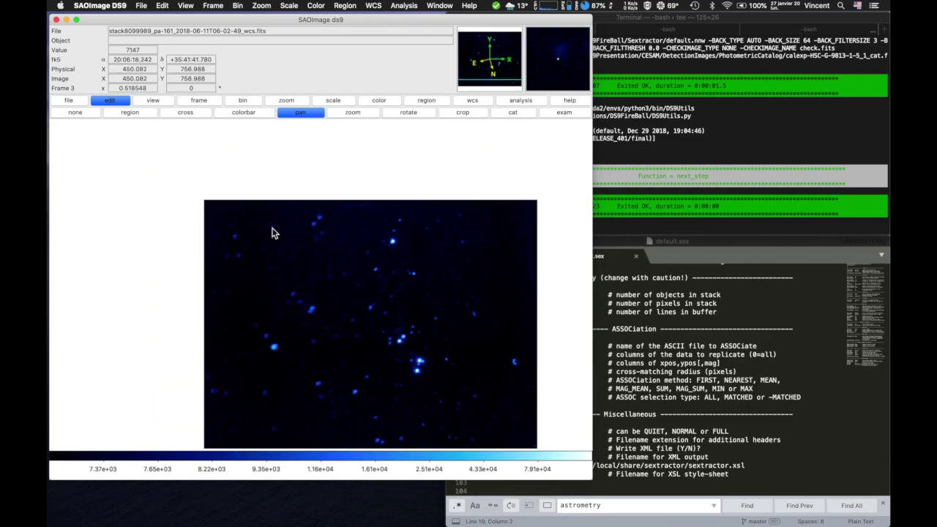
click(419, 319)
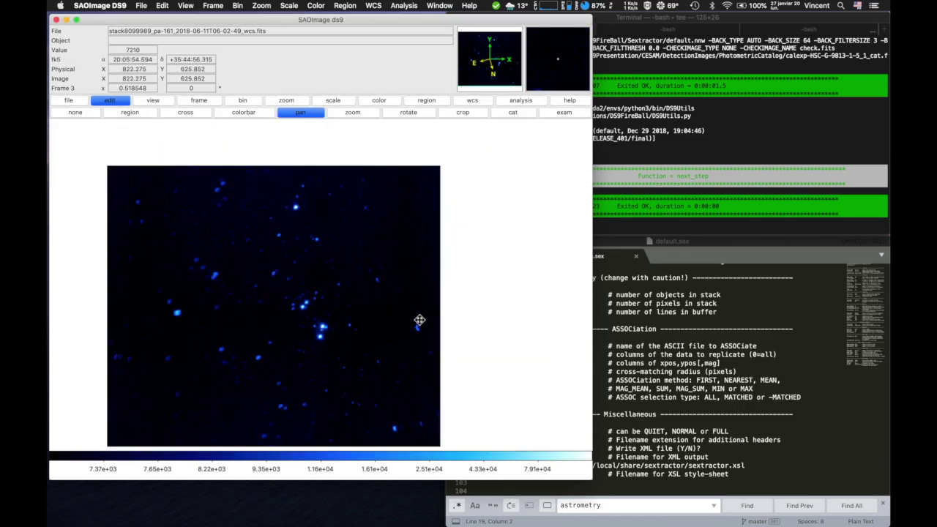
key(s)
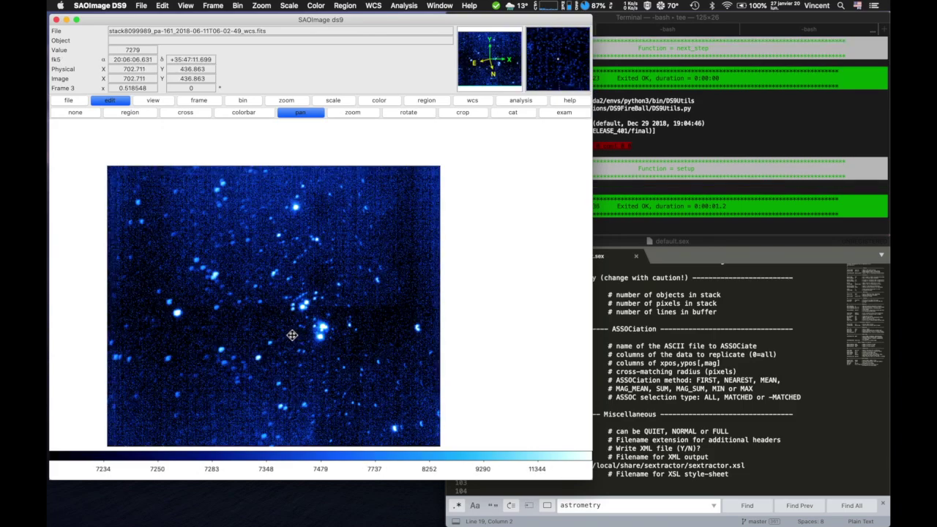
Advance to the astrometry.net calibration and run it with scale units degwidth, scale estimate 0.3 and scale error 50
key(n)
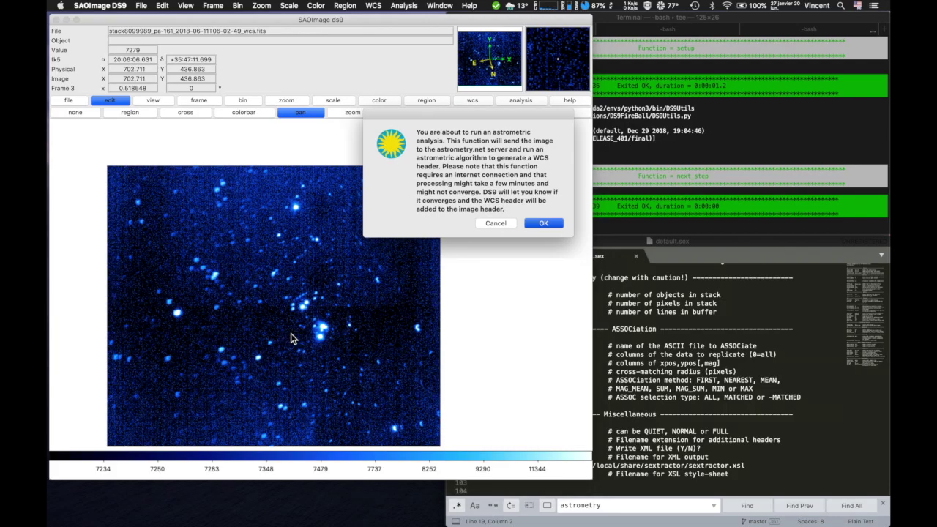
key(Return)
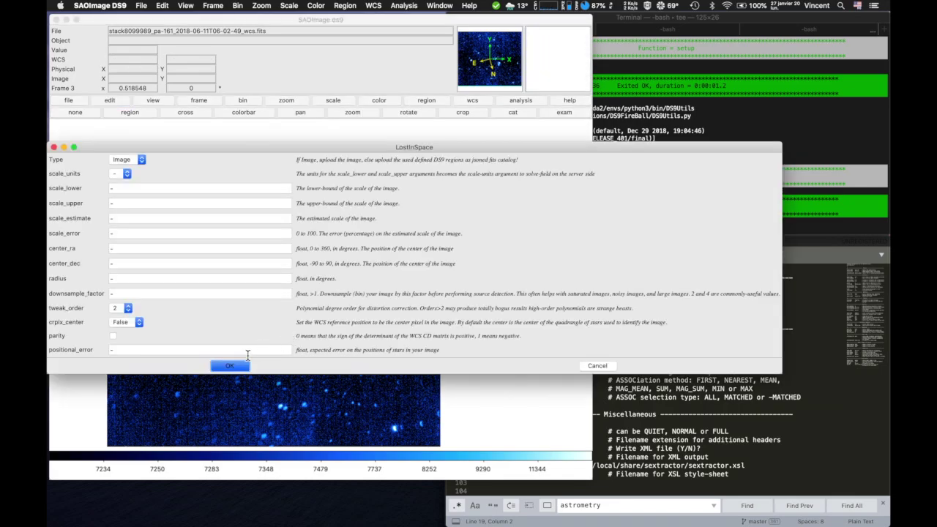
click(125, 174)
click(132, 196)
click(126, 220)
text(0.3)
click(125, 235)
key(BackSpace)
text(50)
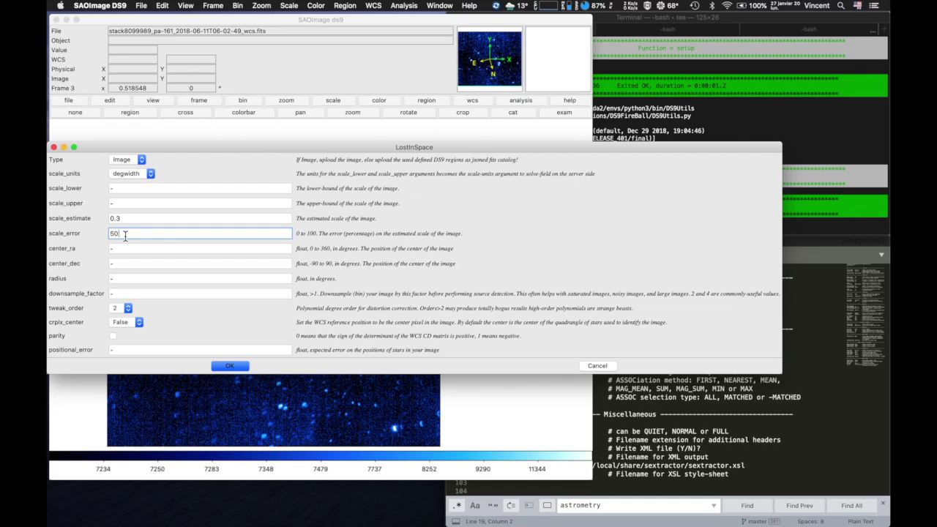
click(226, 366)
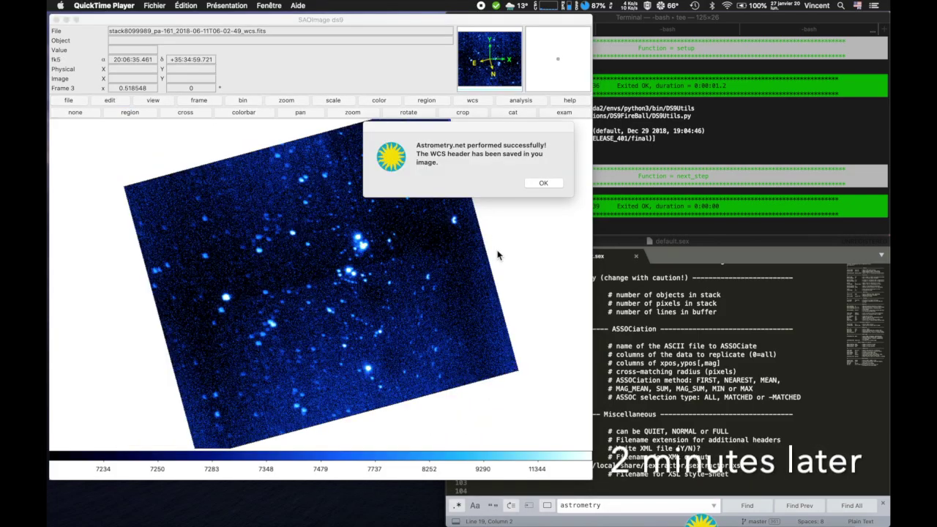
click(552, 183)
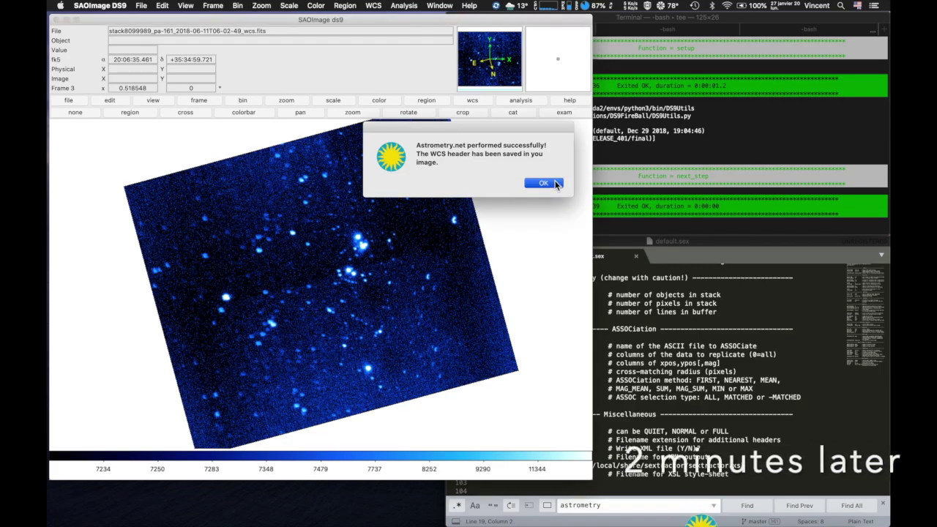
click(700, 199)
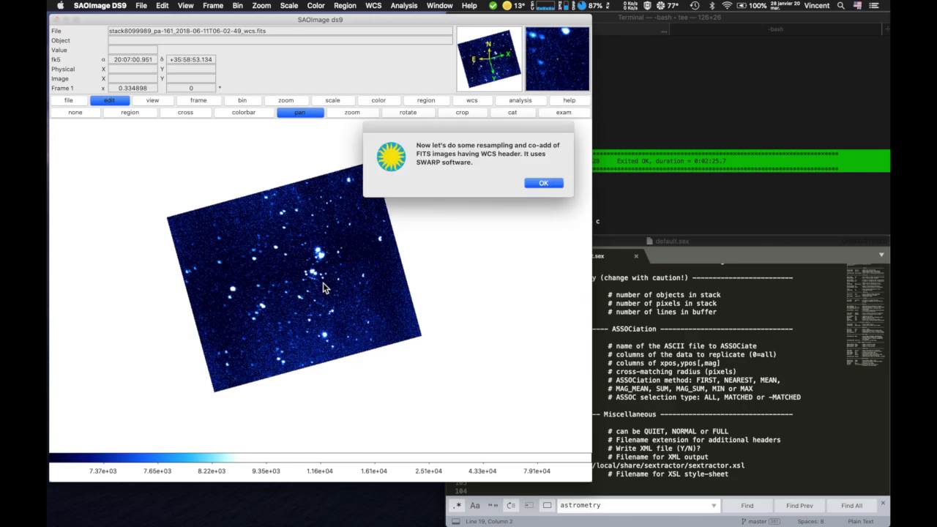
Start the SWARP test and lock the frames by WCS, with scale limits and colorbar unlocked
key(Return)
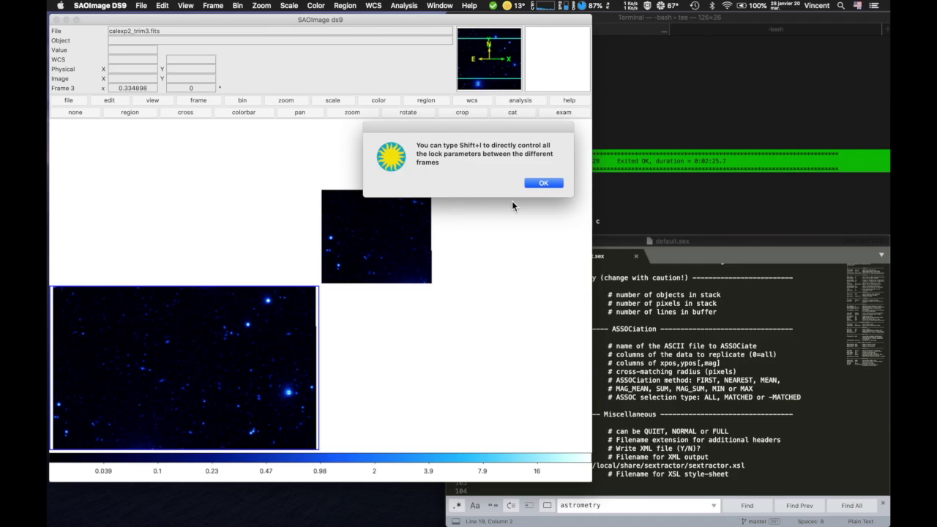
click(540, 186)
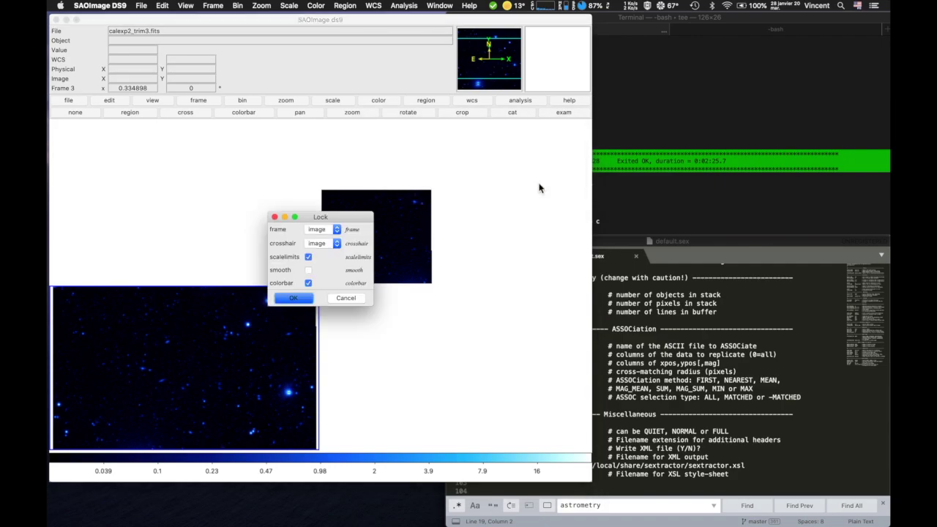
click(336, 231)
click(312, 257)
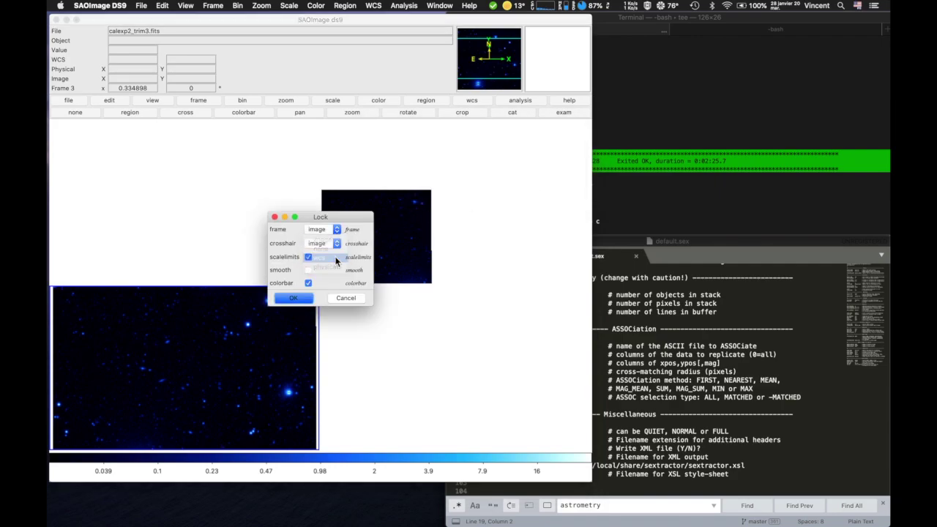
click(308, 257)
click(308, 283)
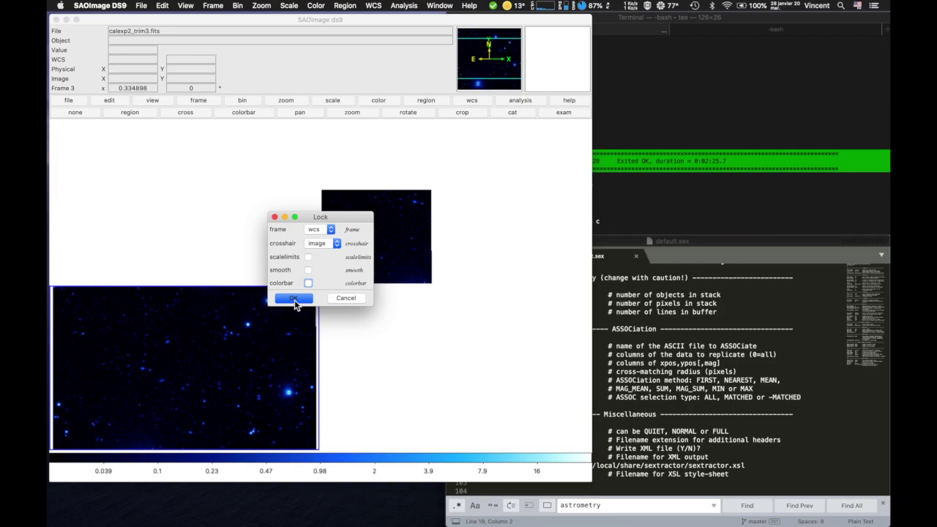
click(293, 300)
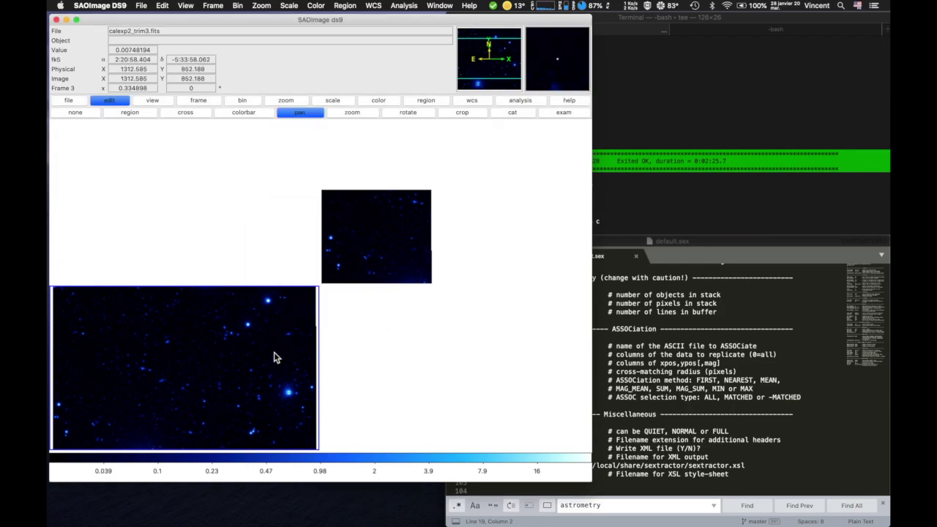
Zoom out to compare the WCS-aligned frames and continue to the SWARP parameters
scroll(249, 369, down, 4)
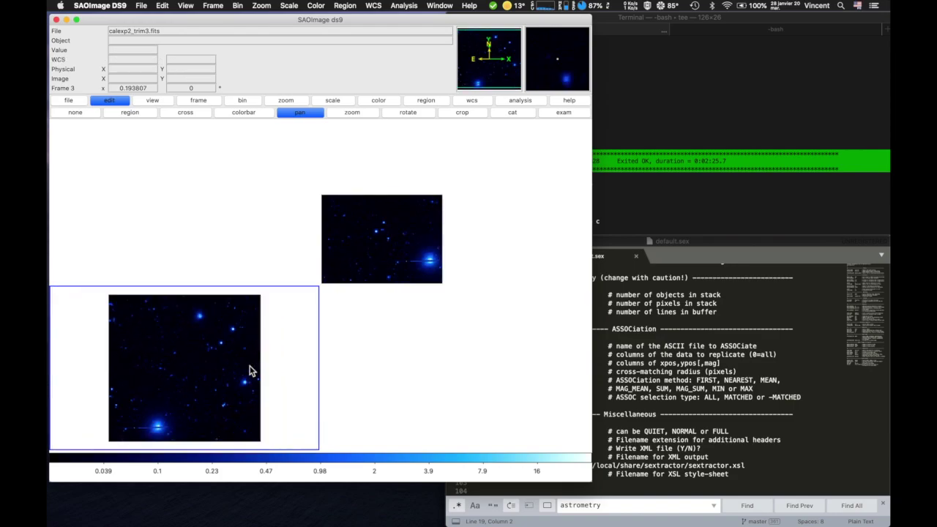
scroll(169, 377, up, 2)
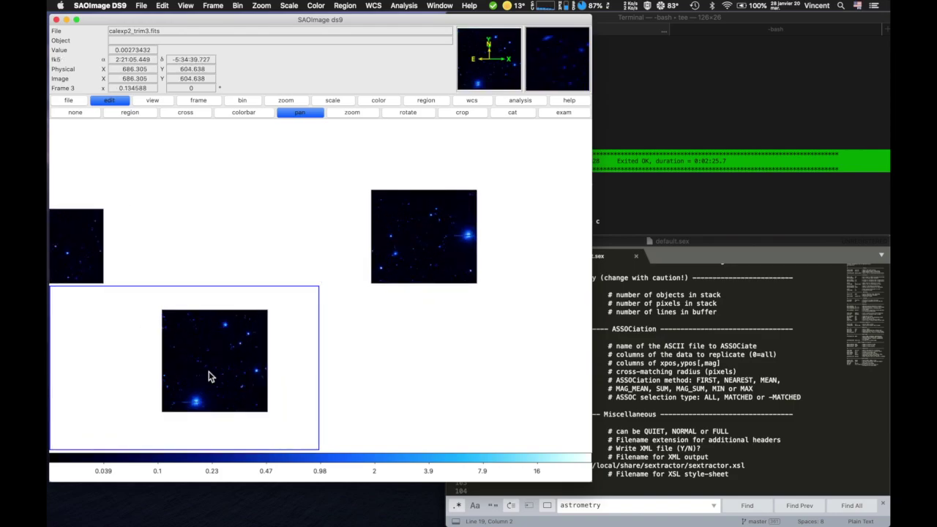
click(207, 371)
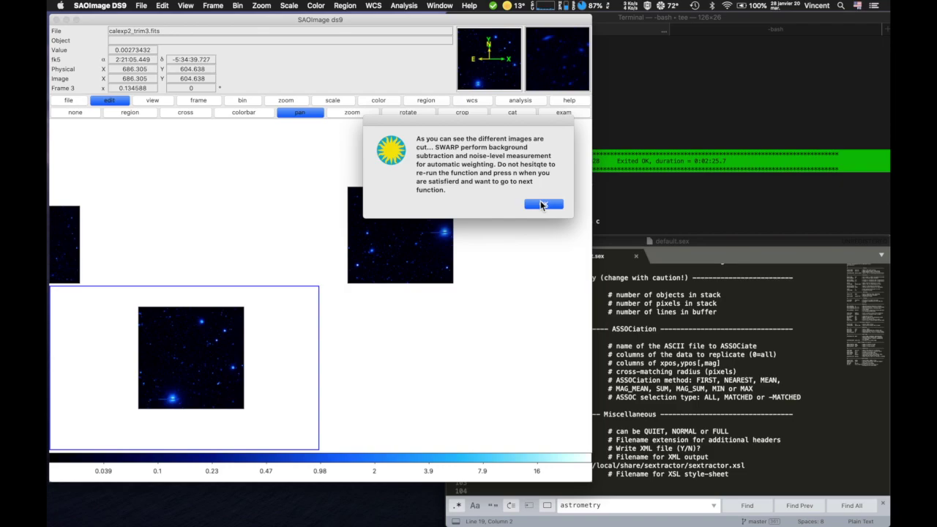
click(541, 205)
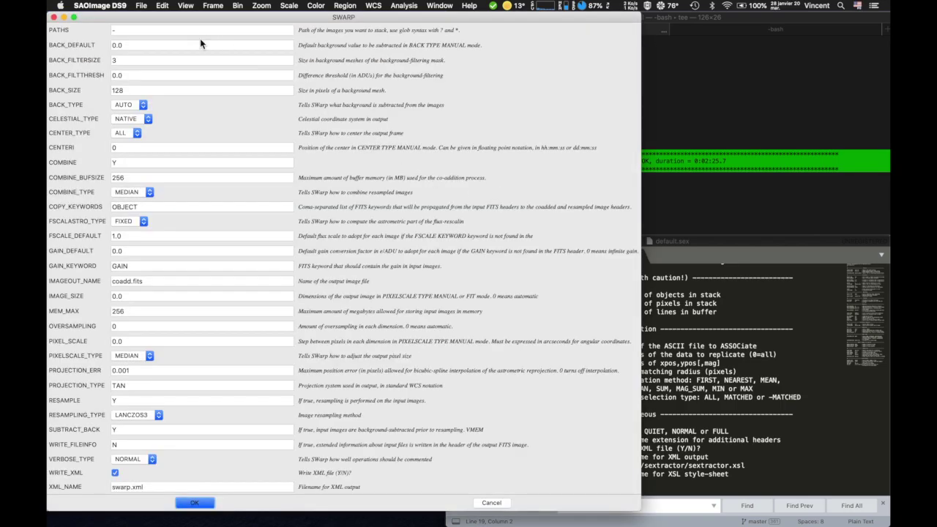
Examine the BACK_TYPE and CENTER_TYPE options offered in the SWARP parameters
click(142, 105)
click(142, 116)
click(142, 116)
click(139, 133)
click(139, 135)
Enter the example pattern /tmp/data00*[9-15].fits as PATHS, remove it again and co-add the images with SWARP
click(172, 33)
text(/tmp/data00*[9)
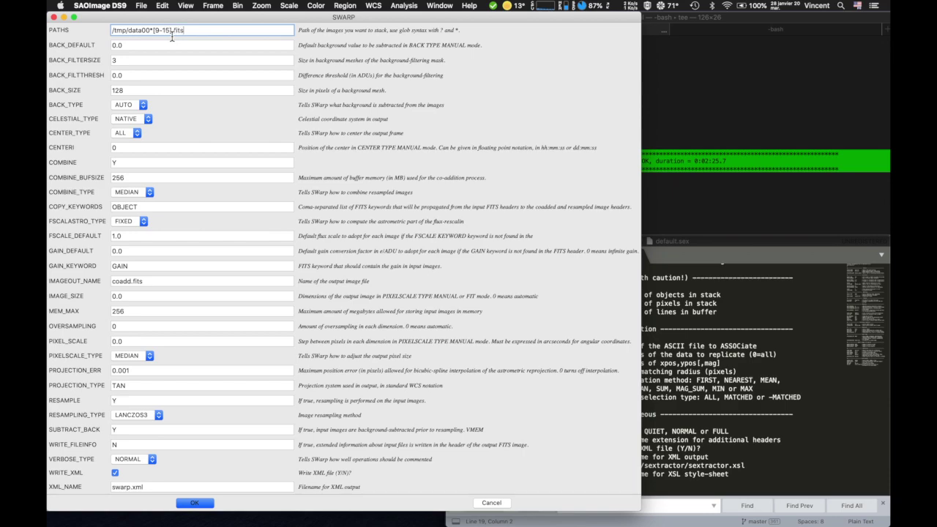
triple_click(224, 29)
key(BackSpace)
text(~)
click(197, 503)
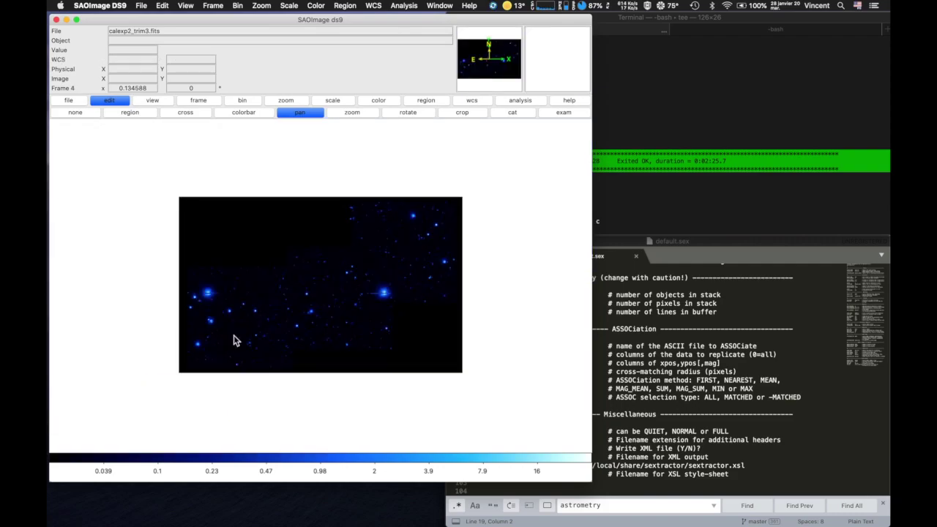
Find the SWARP command under Astronomical softwares by searching for "swarp", and examine the co-added image coadd.fits
click(439, 5)
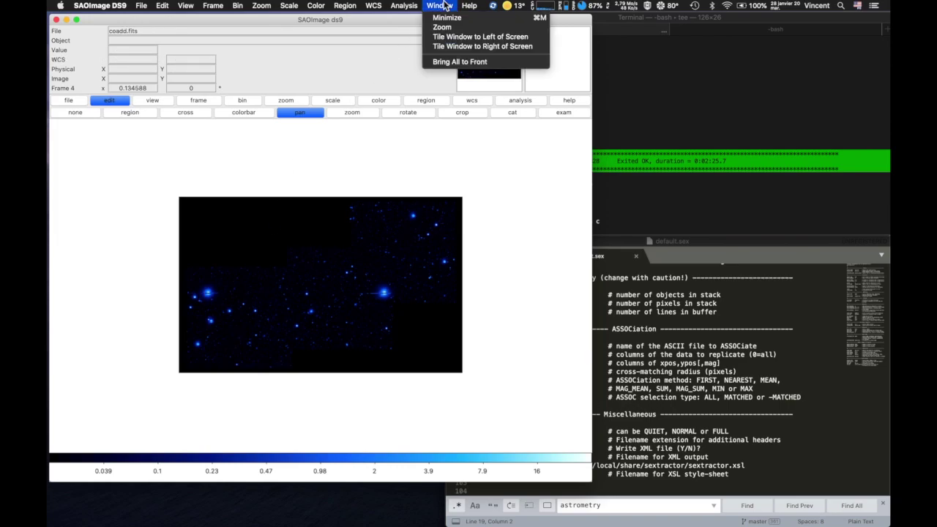
mouse_move(404, 5)
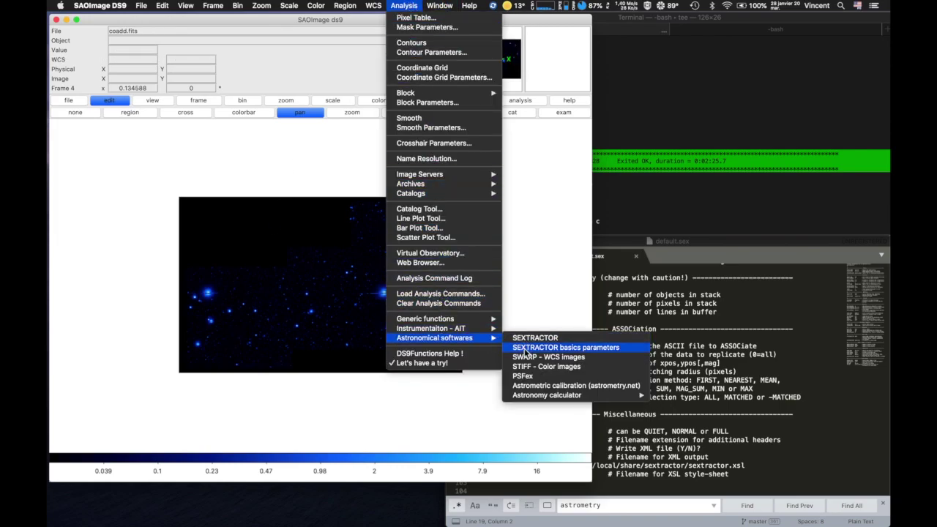
mouse_move(469, 6)
text(swarp)
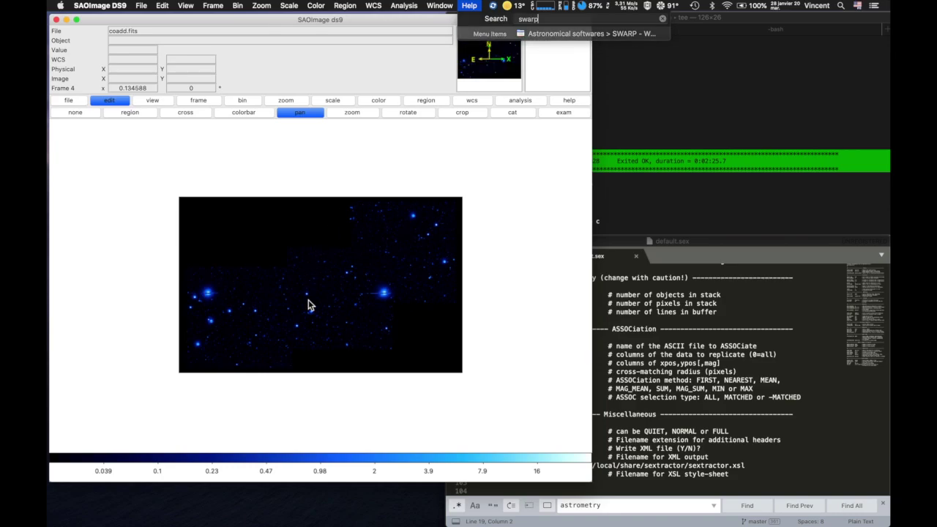
key(Return)
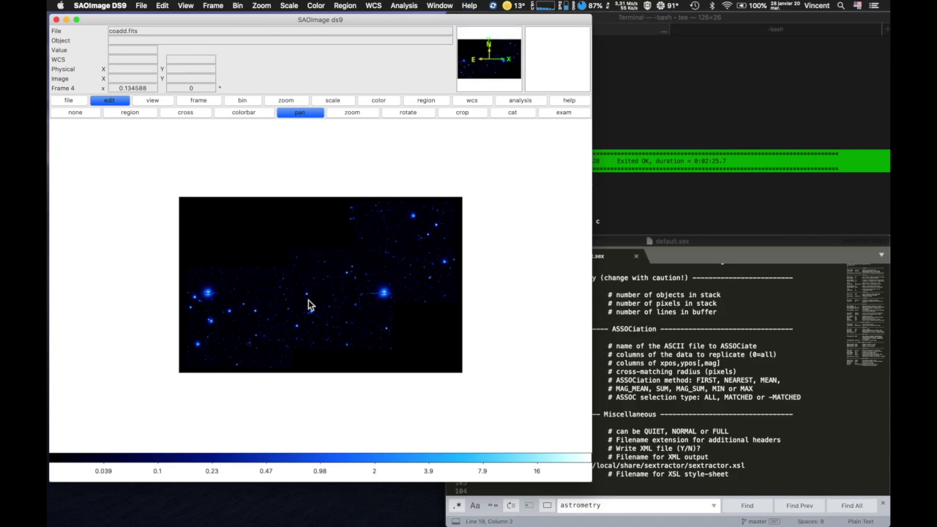
key(Return)
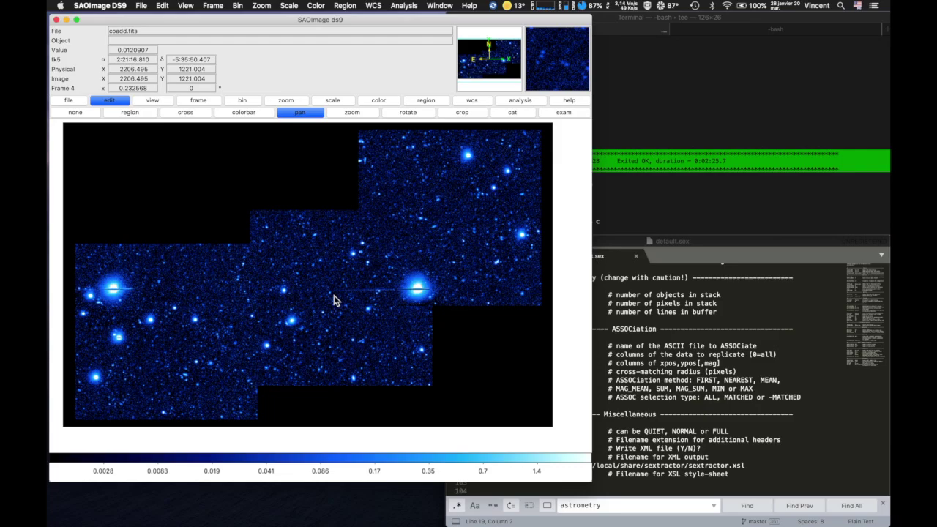
Compare the three galaxy band images and generate the STIFF colour image stiff.tiff with the default parameters
key(Tab)
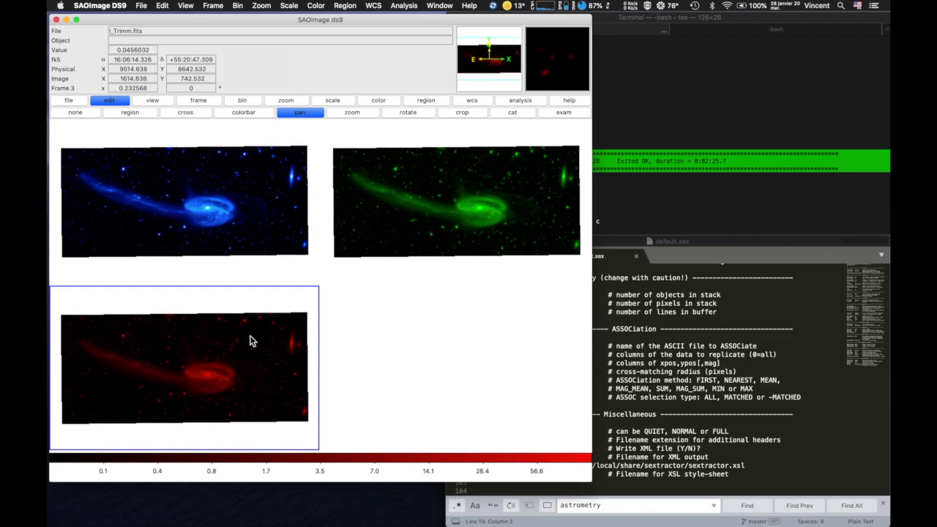
drag(250, 341, 164, 405)
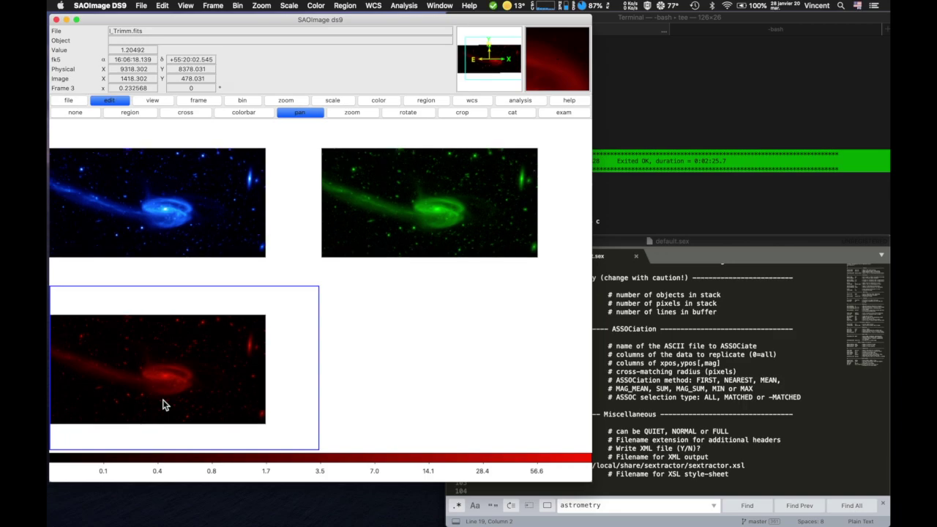
click(549, 218)
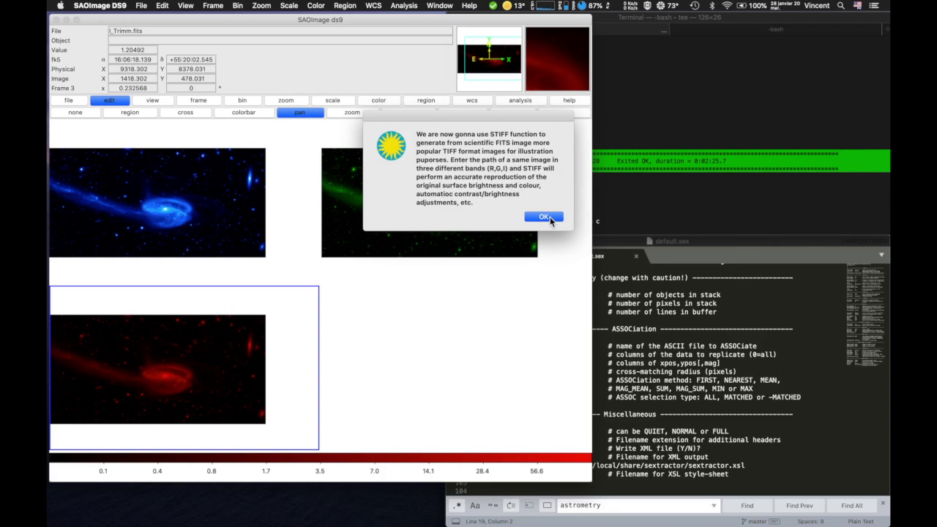
click(545, 218)
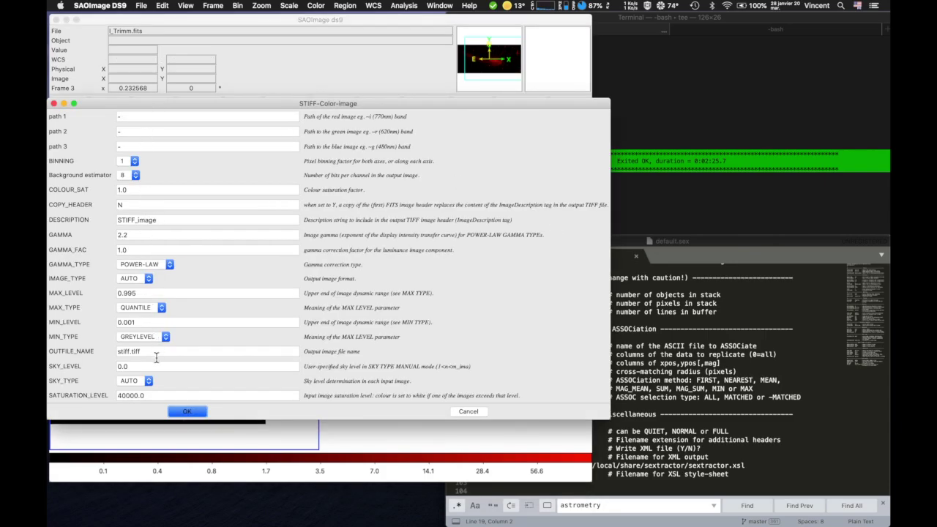
click(163, 116)
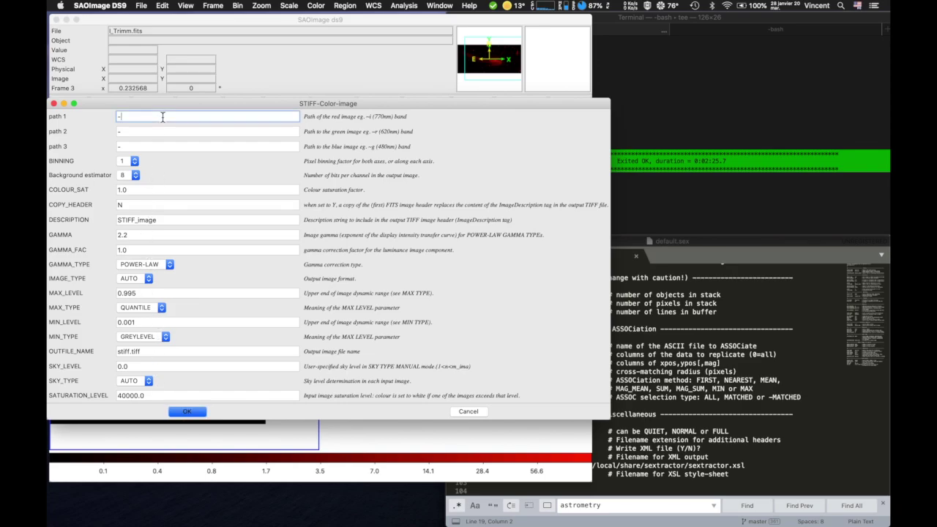
click(188, 411)
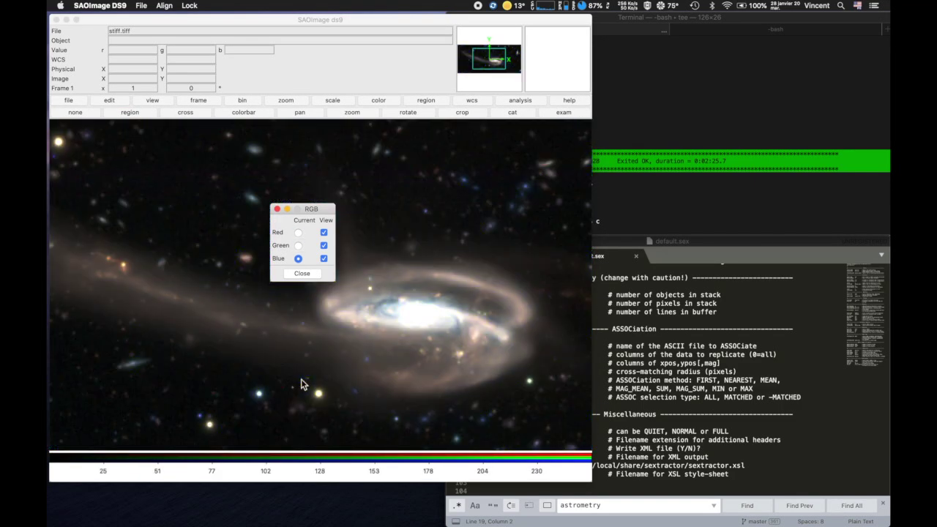
Dismiss the RGB channel settings, examine the colour galaxy image at different scales and continue the test
click(276, 208)
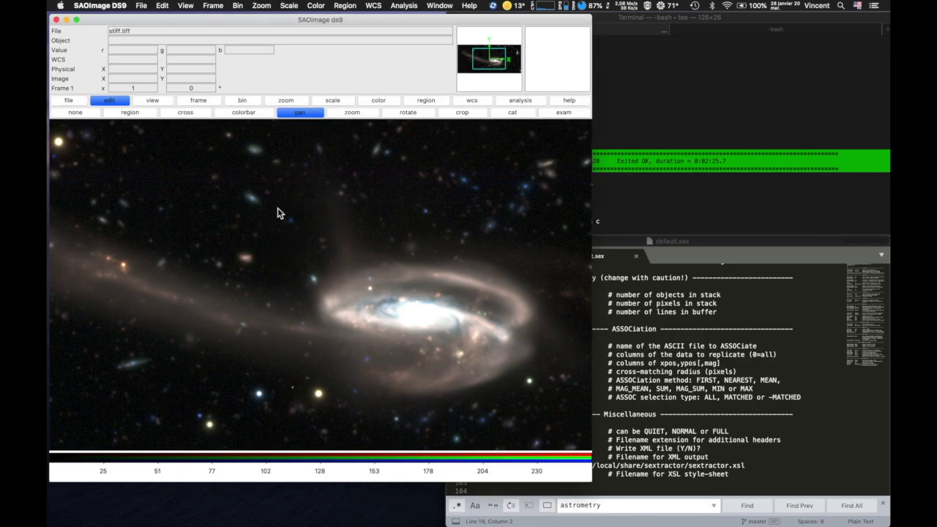
scroll(355, 293, down, 2)
scroll(354, 293, down, 1)
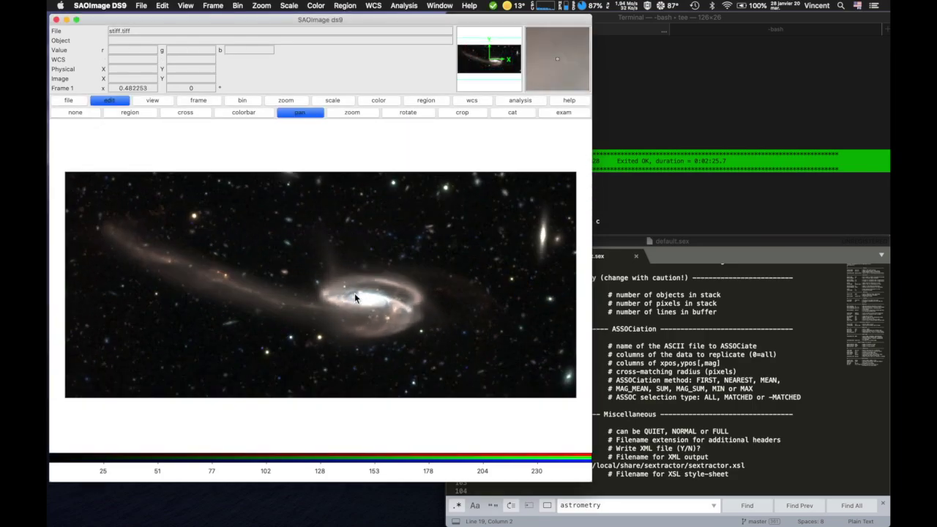
scroll(355, 293, up, 2)
scroll(354, 292, down, 1)
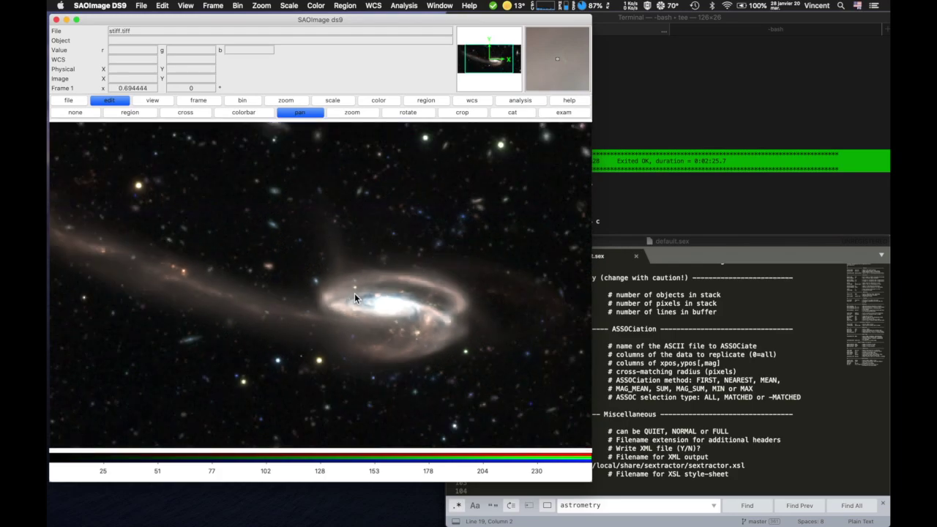
click(262, 342)
click(470, 231)
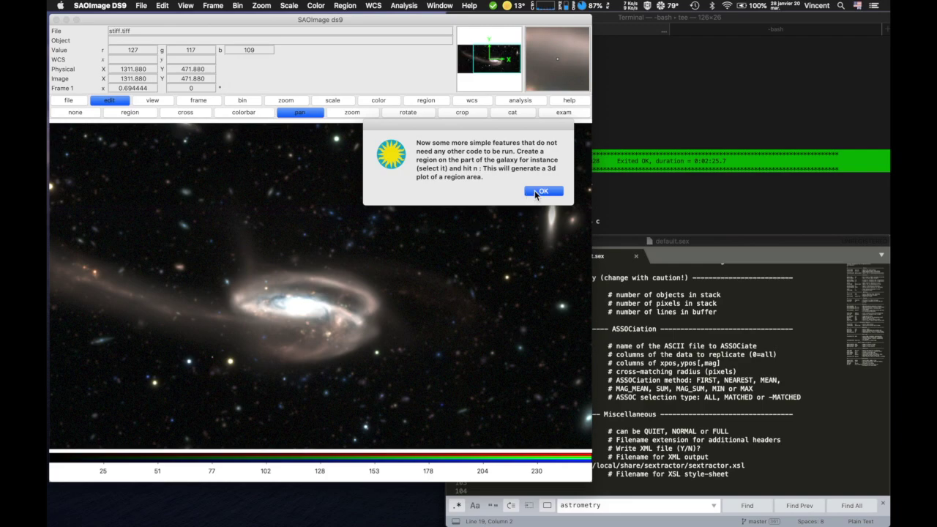
Create a circular region on the galaxy's edge and inspect its 3D plot, in linear values without smoothing
click(534, 190)
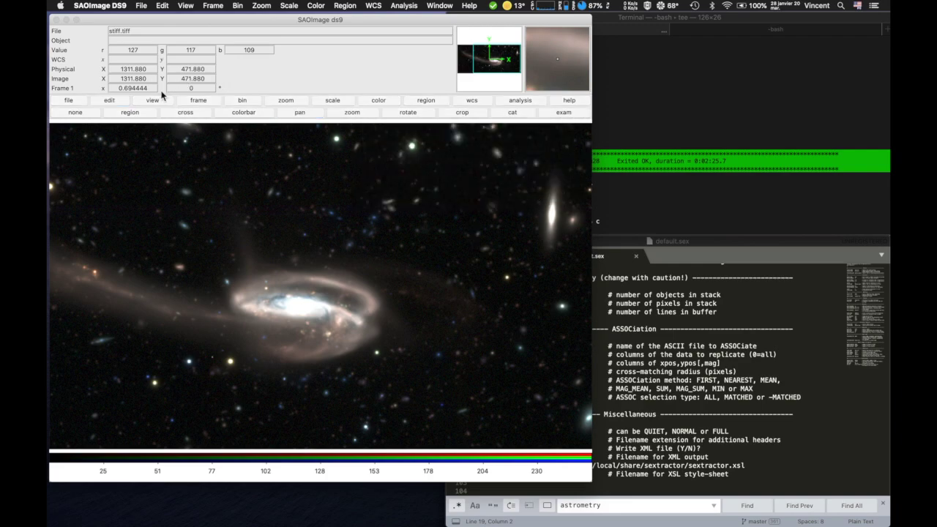
click(209, 307)
drag(241, 313, 257, 310)
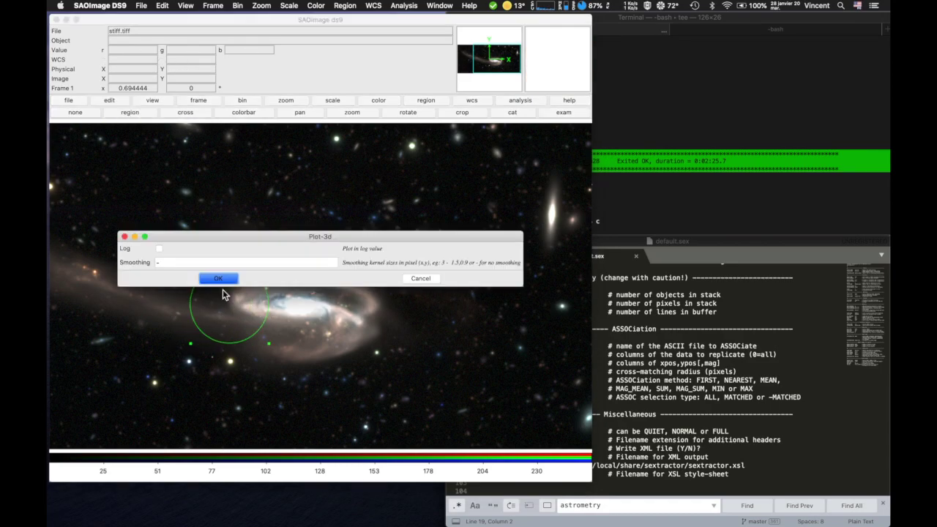
click(214, 280)
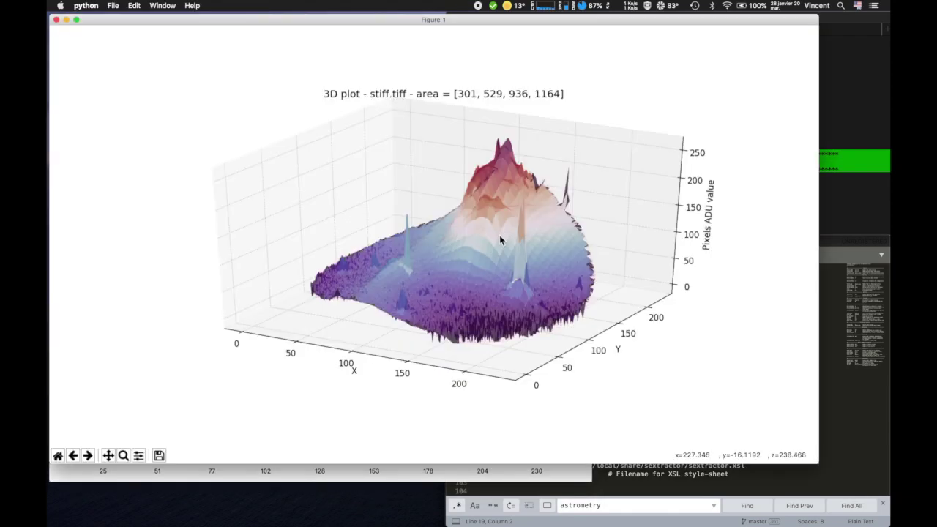
drag(509, 266, 130, 83)
click(57, 20)
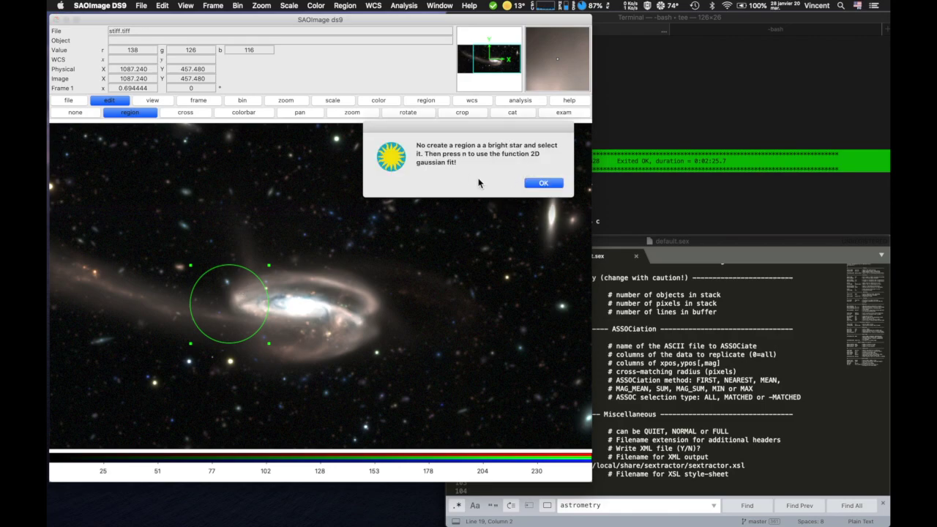
Create a circular region on the bright star beside the galaxy and inspect its 2D Gaussian fit with default settings
click(540, 183)
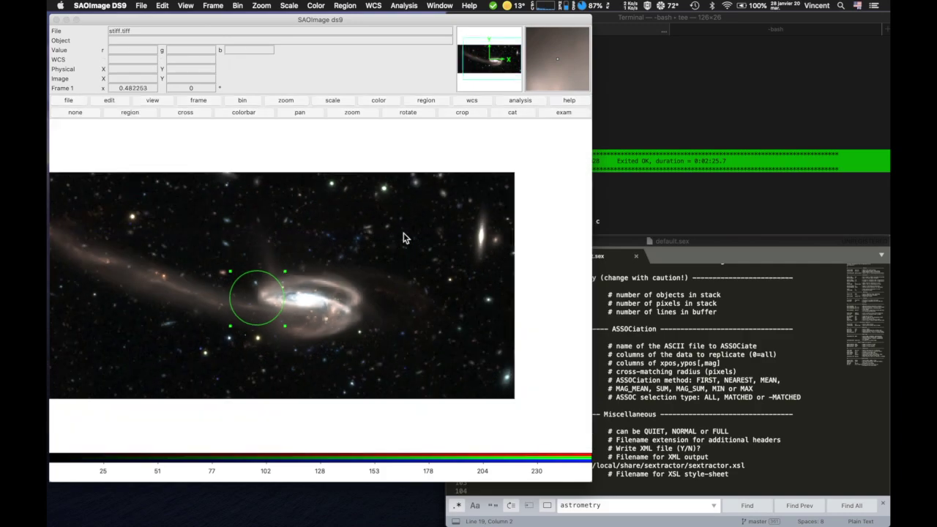
click(95, 296)
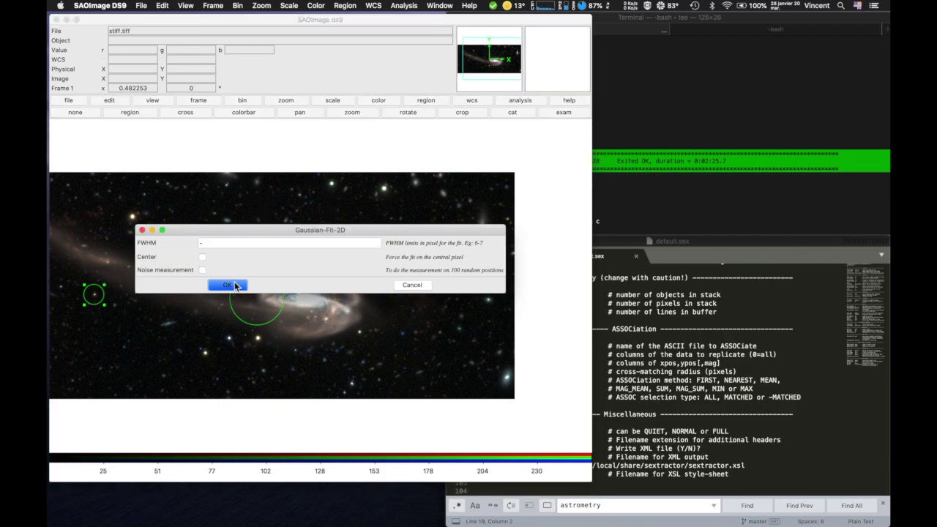
click(236, 287)
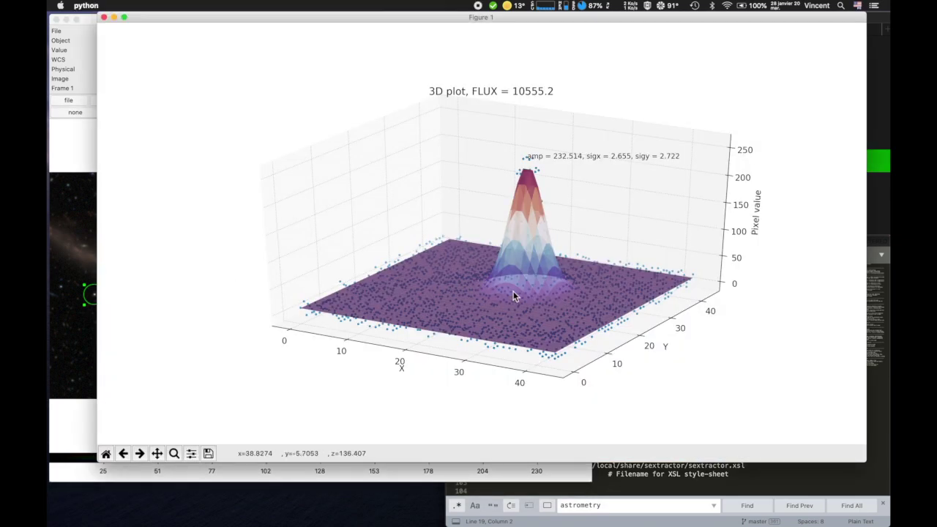
drag(533, 320, 501, 306)
click(104, 17)
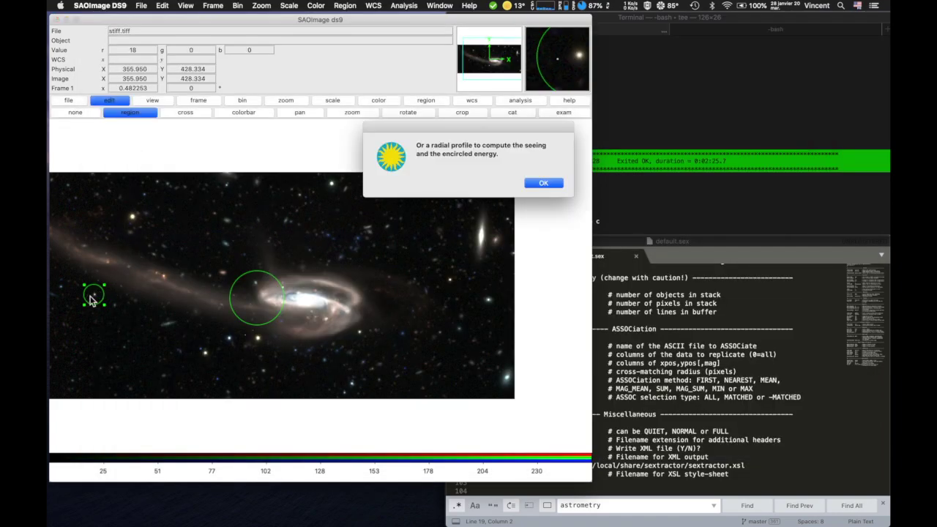
Compute the selected star's radial profile and encircled energy using the Maximum centring algorithm, and close the plot
click(542, 183)
click(171, 242)
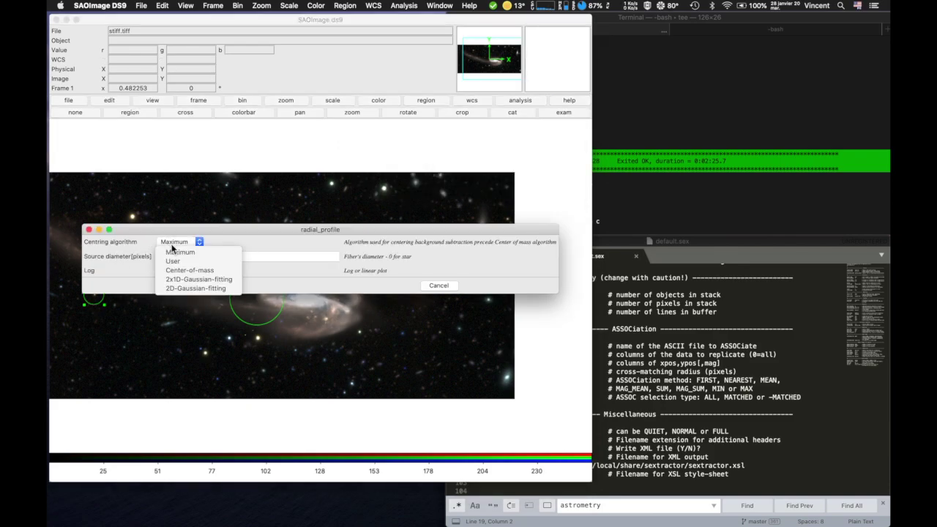
click(174, 247)
click(199, 286)
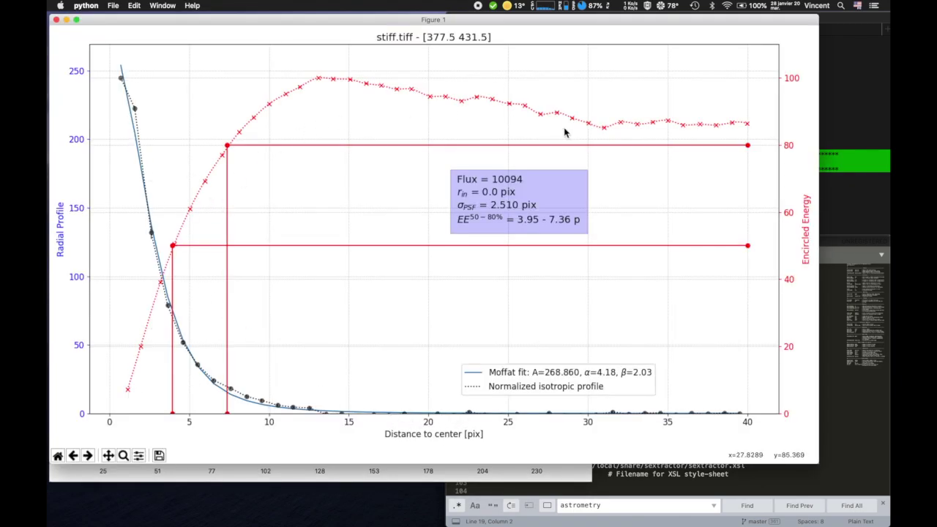
click(57, 21)
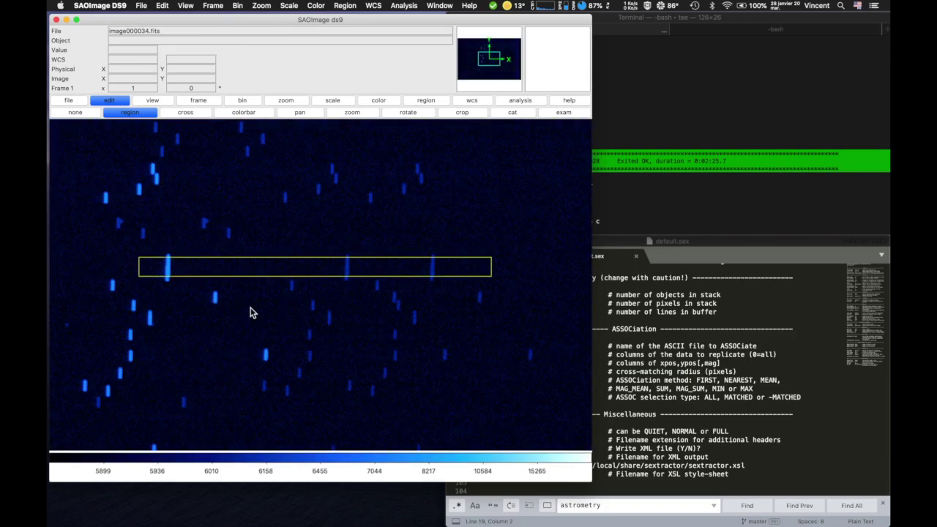
Select the box region across the spectral lines in image000034.fits and set the 1D fit's background degree to 1
click(381, 271)
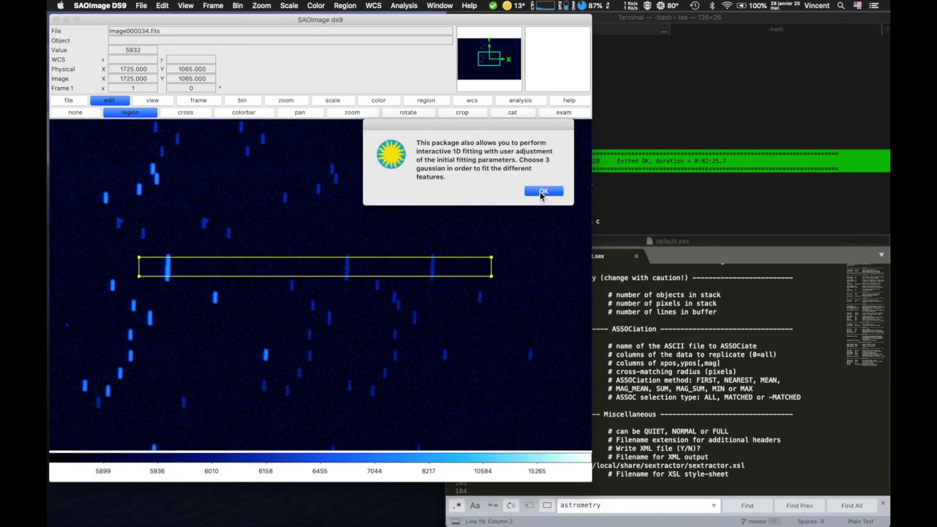
click(542, 191)
drag(316, 208, 284, 297)
click(210, 311)
click(205, 320)
click(211, 323)
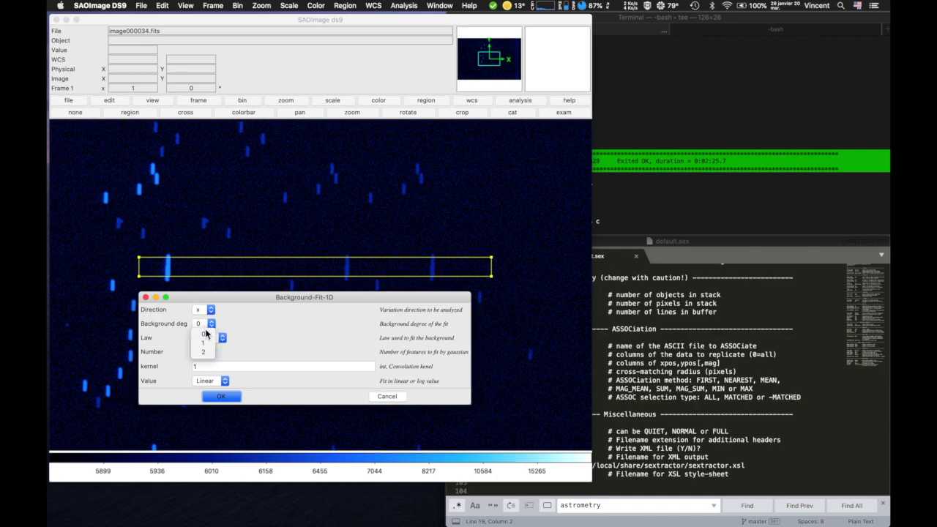
click(205, 344)
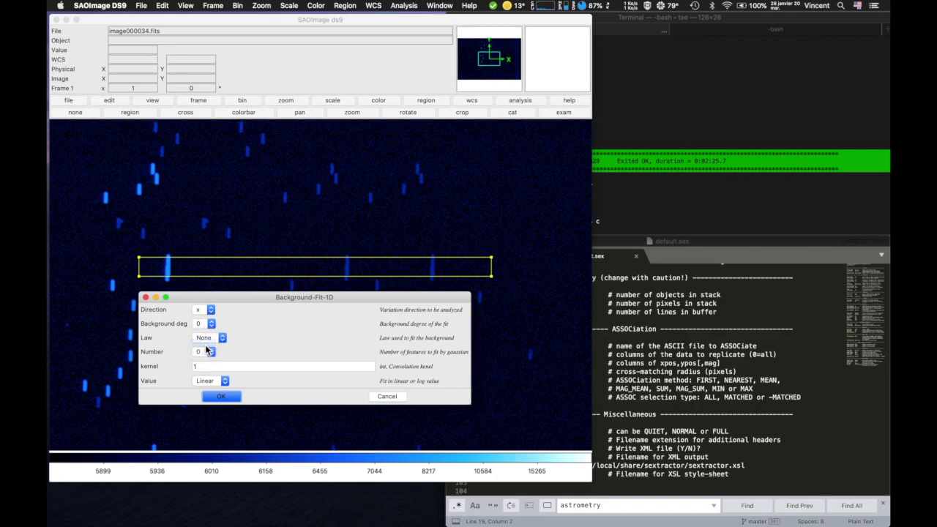
Keep the background law at None, set the number of Gaussian features to 3 and launch the interactive 1D fit
click(215, 339)
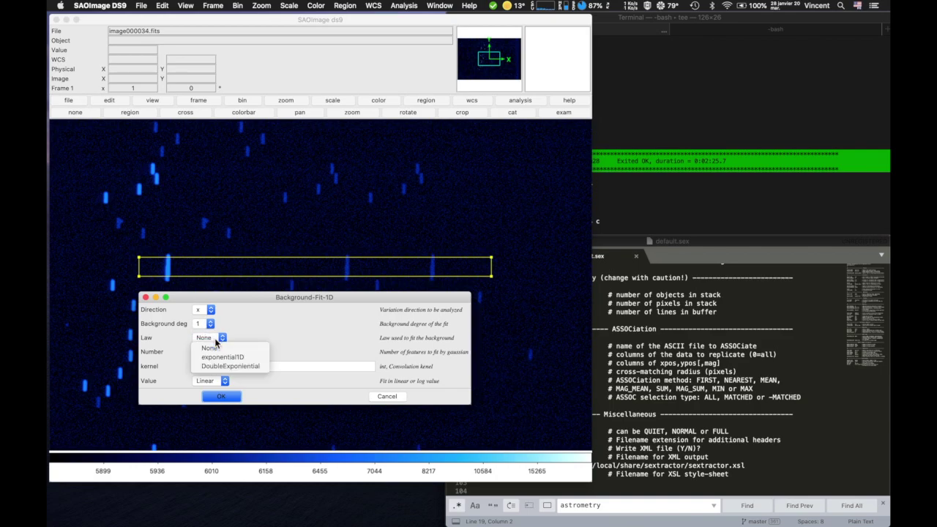
click(213, 344)
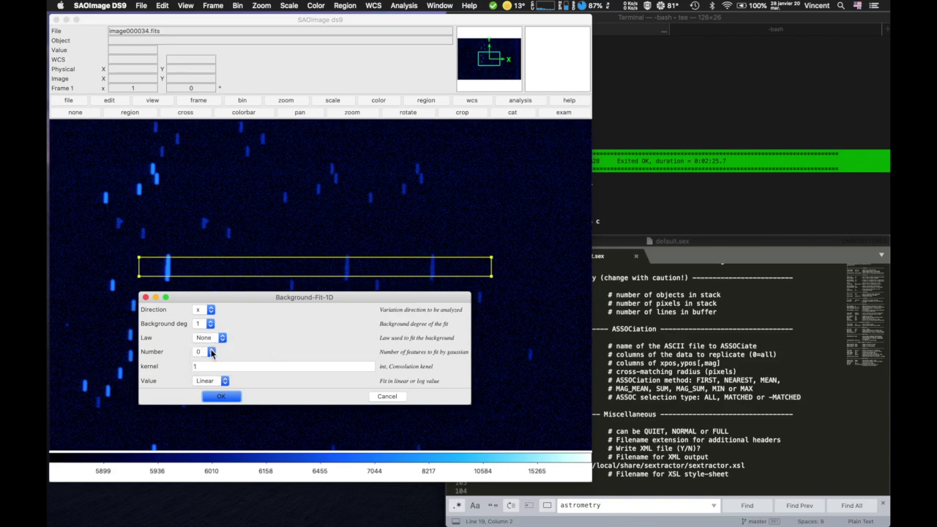
click(210, 351)
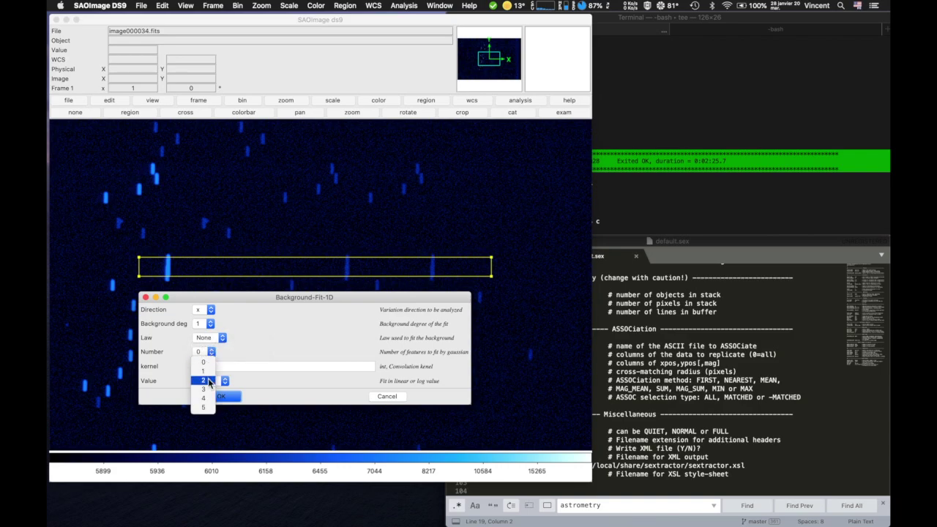
click(205, 390)
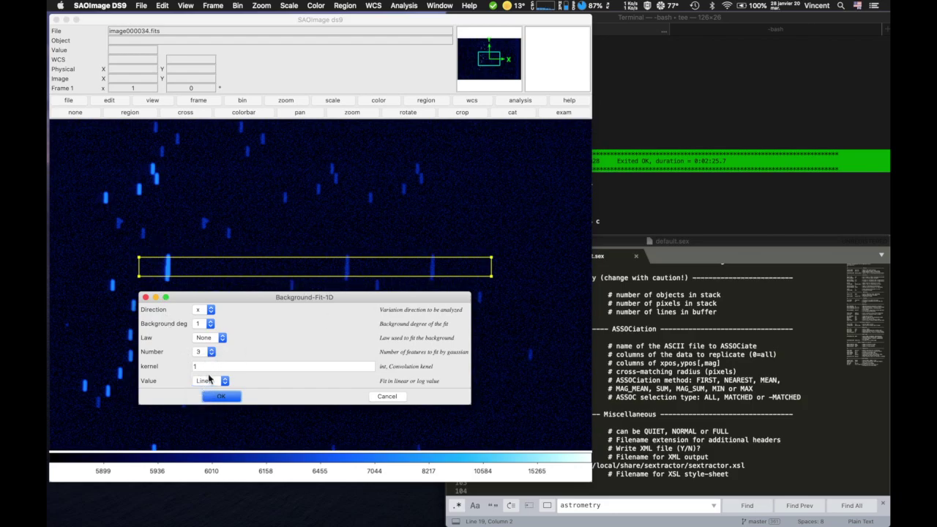
click(215, 396)
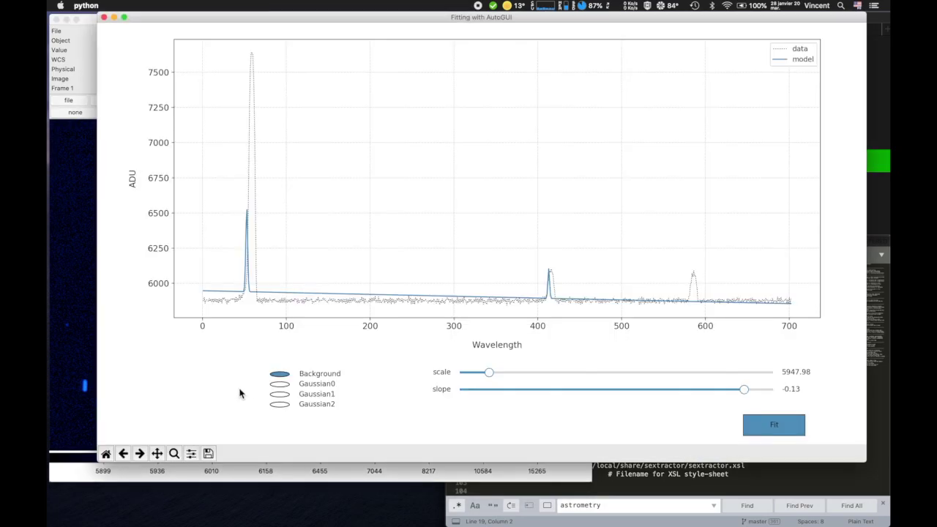
Select the Gaussian0 component in the interactive fit and set its center to about 46.91
click(279, 384)
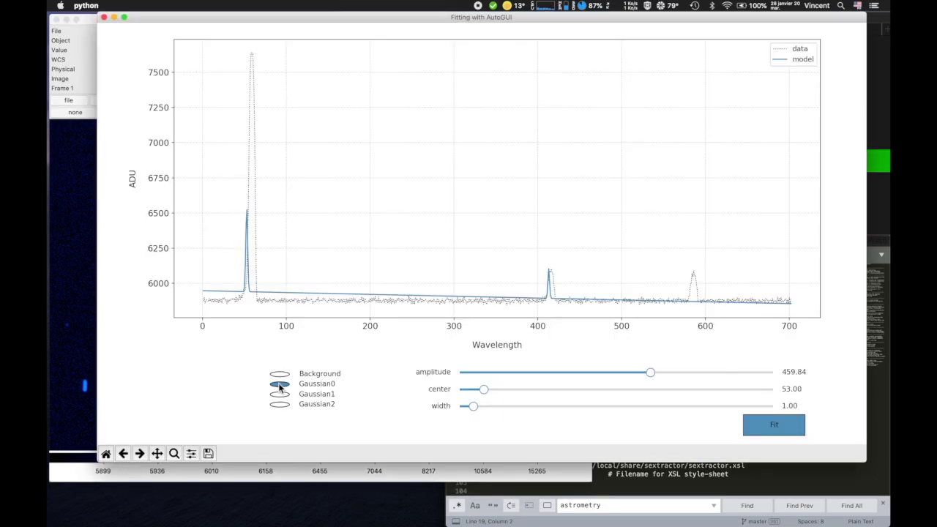
click(481, 389)
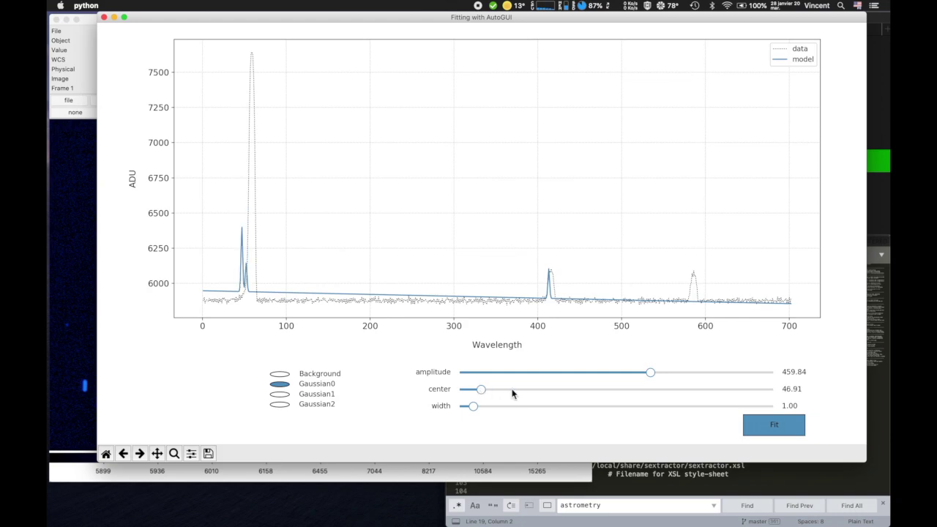
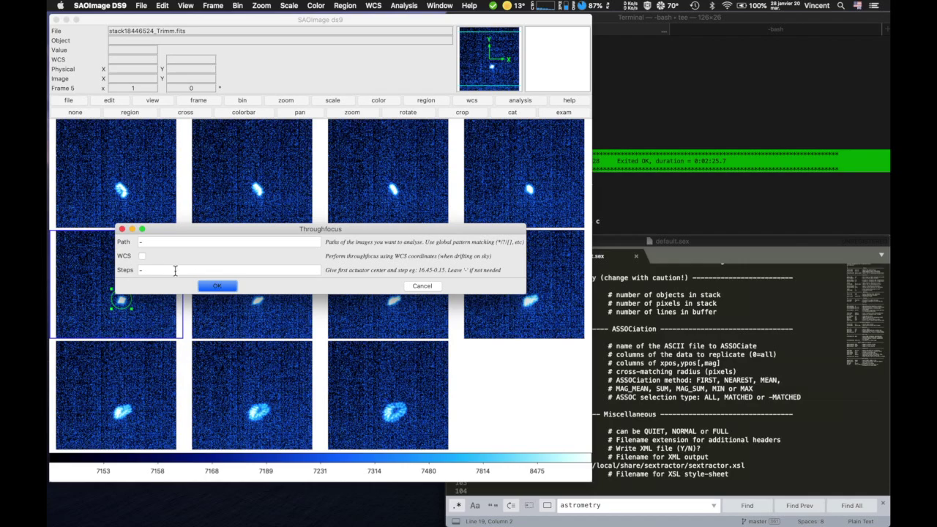
Run the Throughfocus analysis on the circled star with default settings and close the resulting plot
click(214, 286)
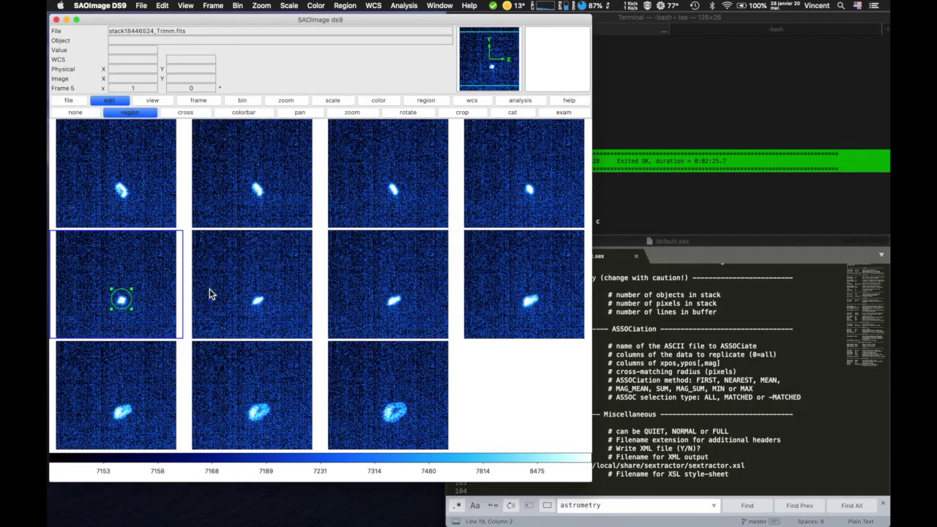
click(247, 208)
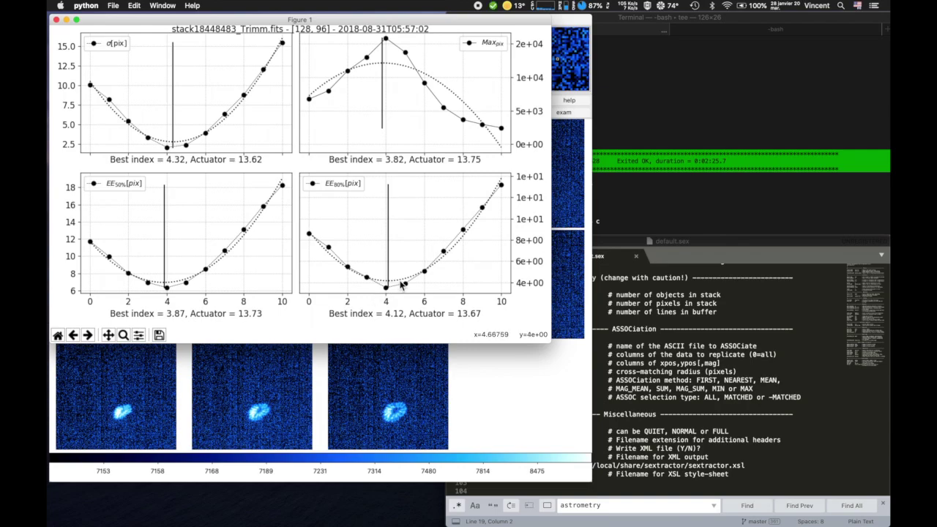
click(57, 21)
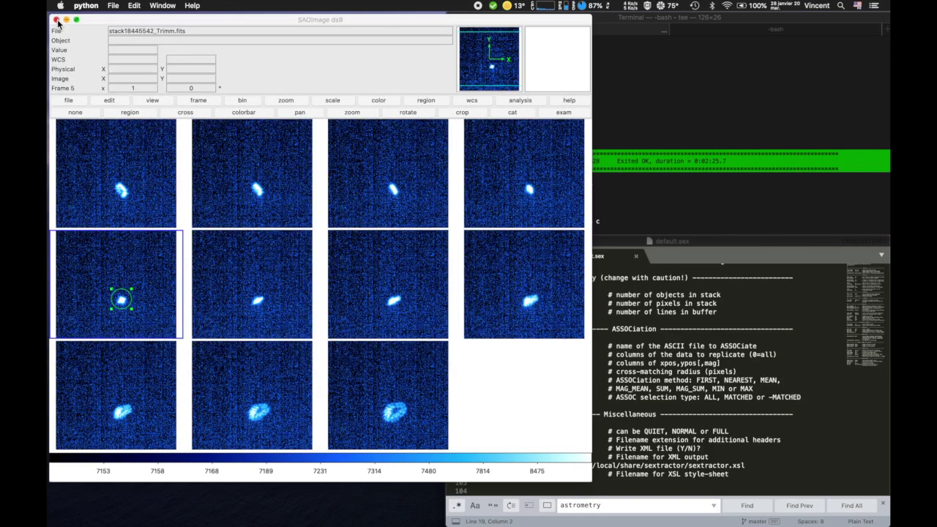
click(170, 301)
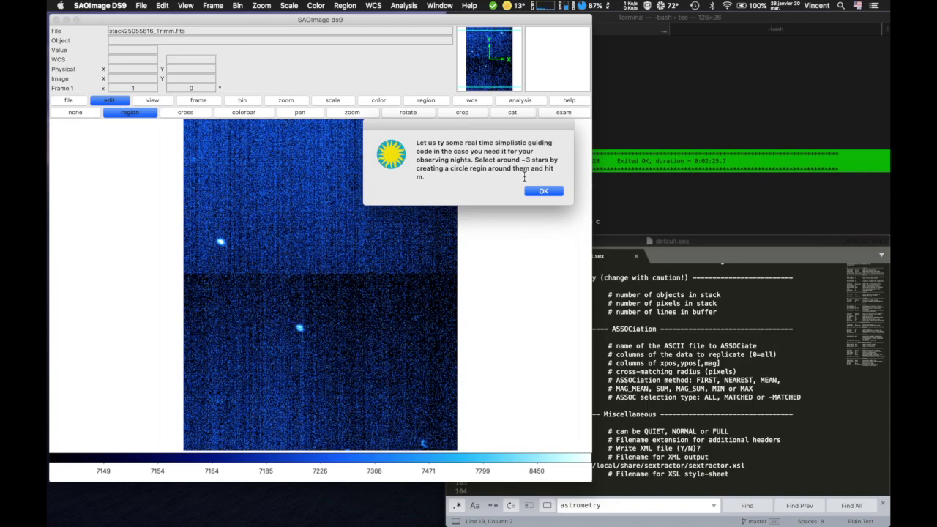
Create circular regions around the three brightest stars in stack25055816_Trimm.fits and run the real-time guiding code on them
click(542, 192)
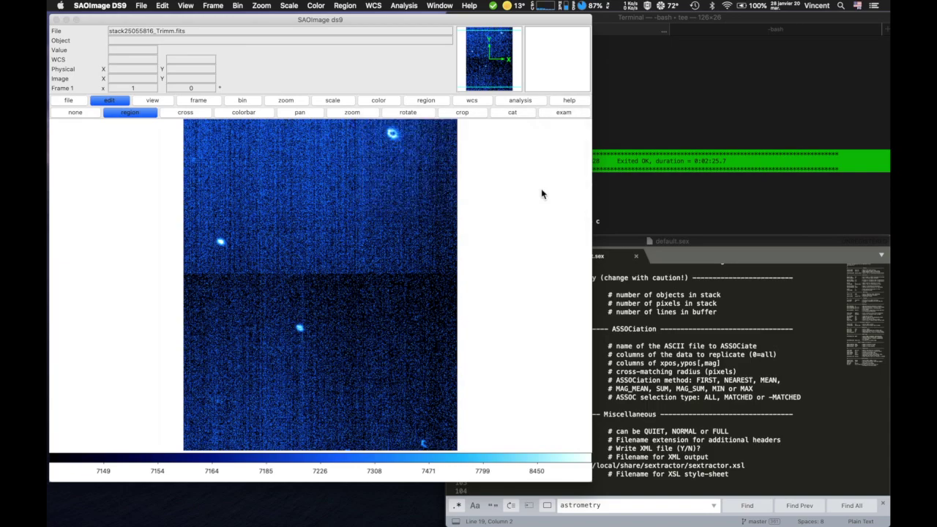
click(221, 242)
click(221, 242)
click(300, 330)
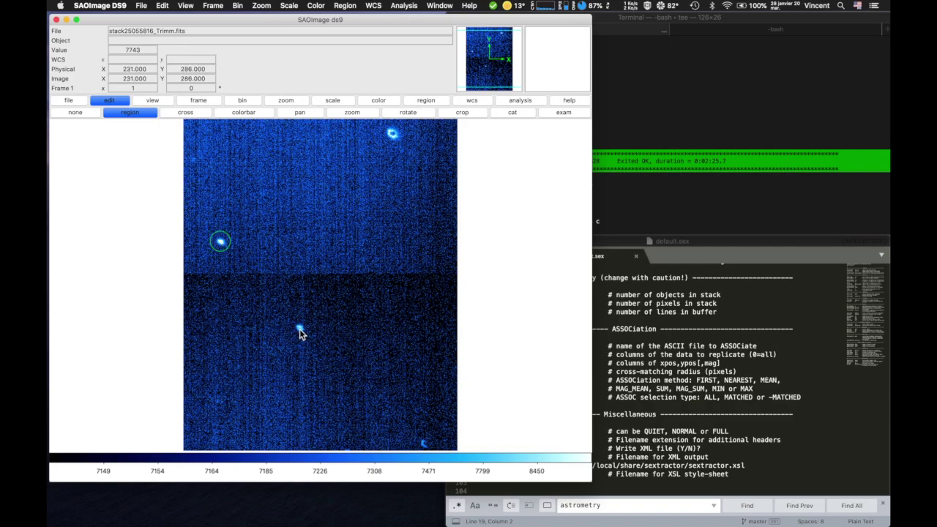
click(392, 136)
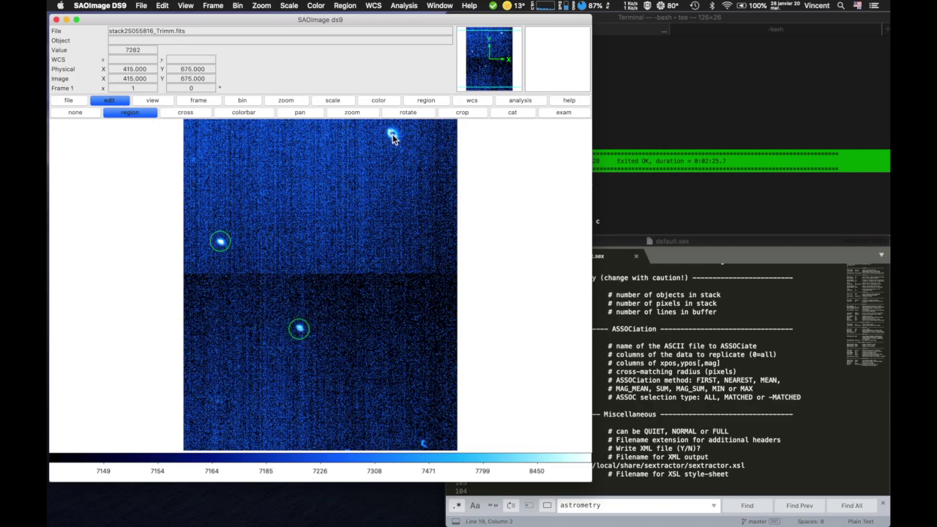
click(392, 136)
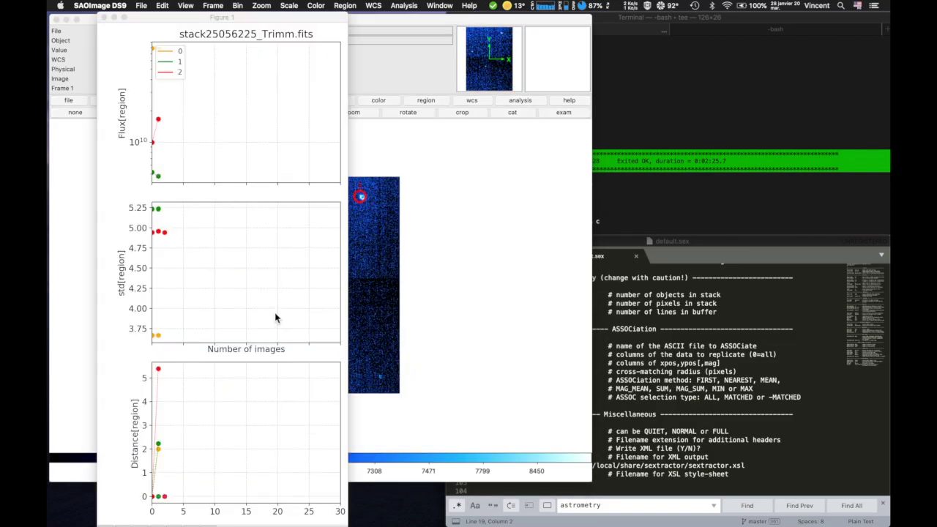
drag(278, 19, 647, 5)
click(324, 313)
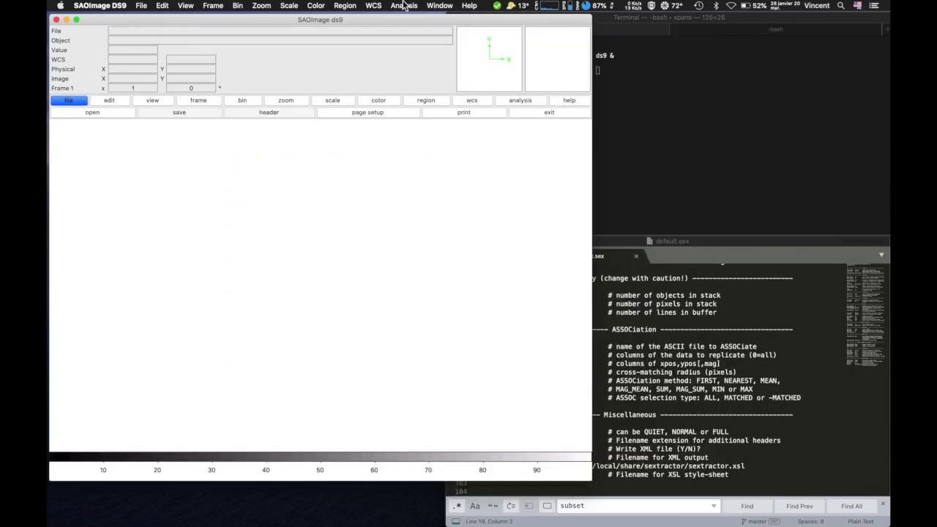
Open the DS9Functions help, examine the extension overview and the list of manual topics, and close it
click(403, 5)
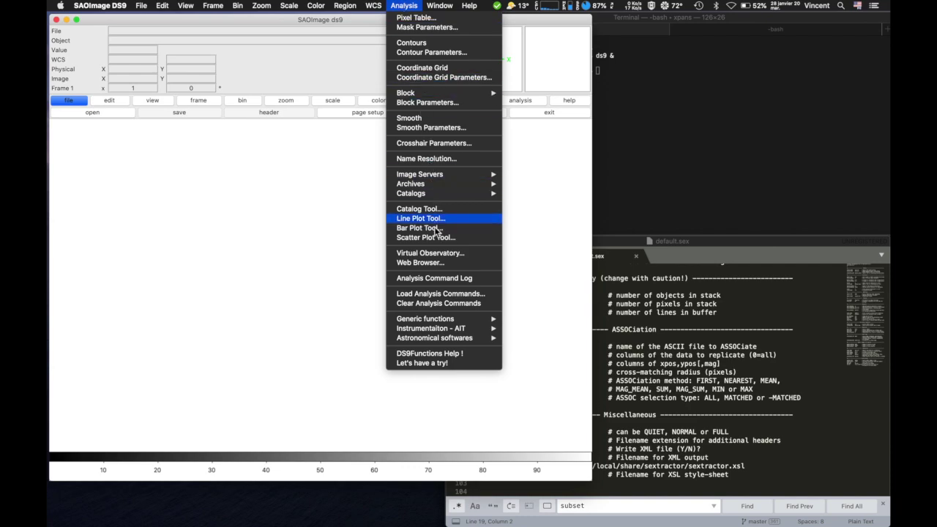
click(439, 355)
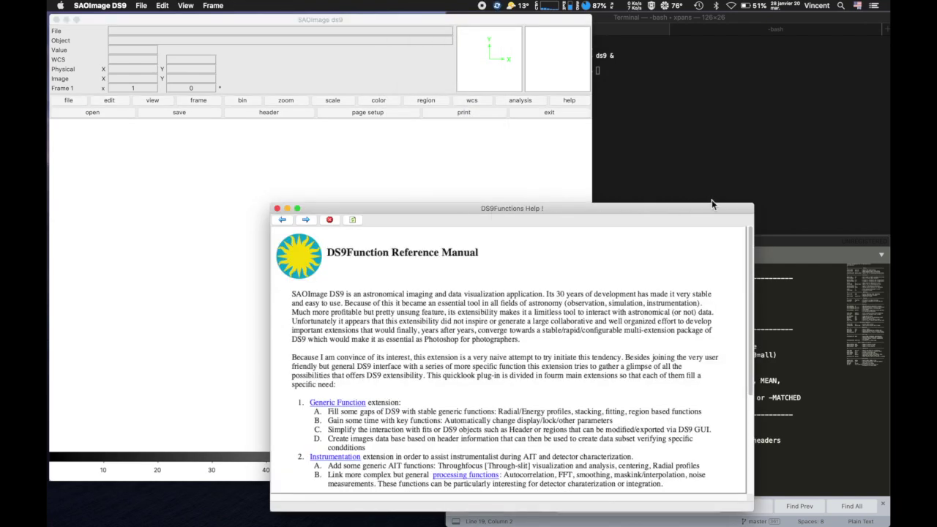
drag(754, 203, 781, 150)
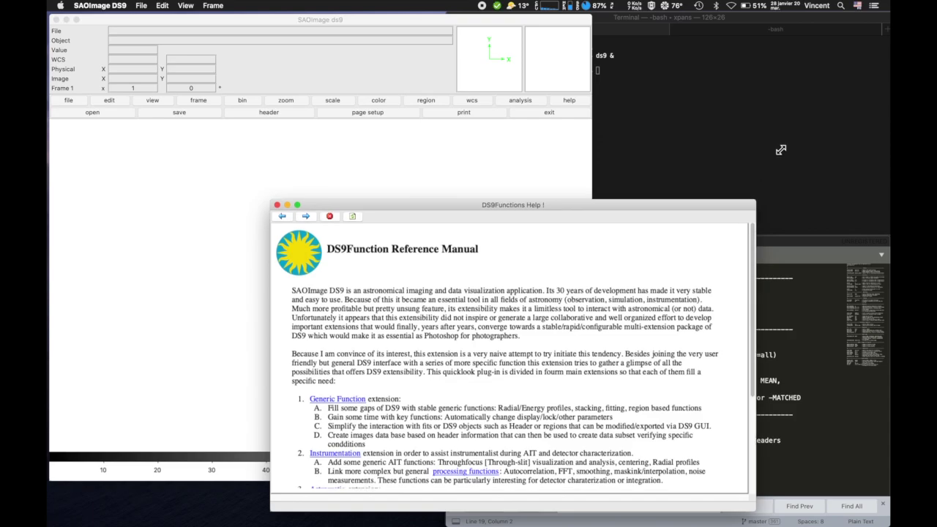
scroll(655, 335, down, 3)
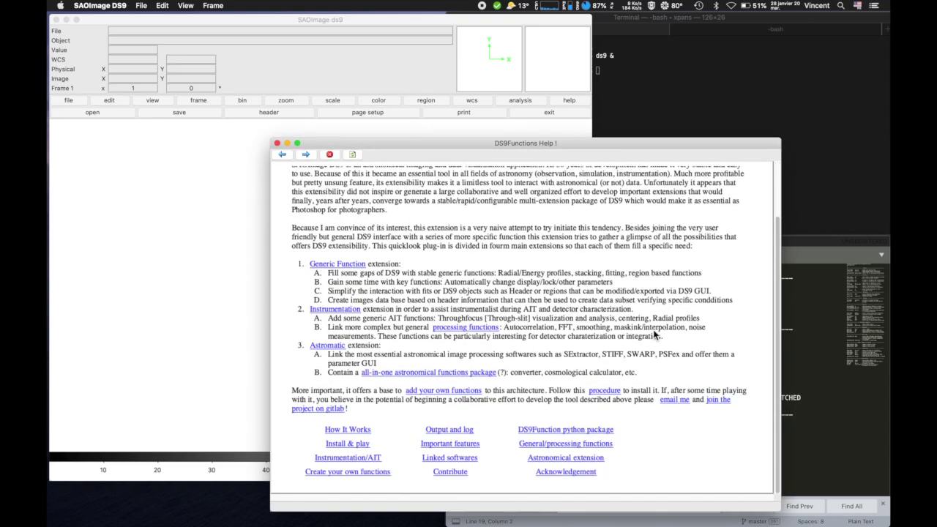
drag(294, 268, 291, 379)
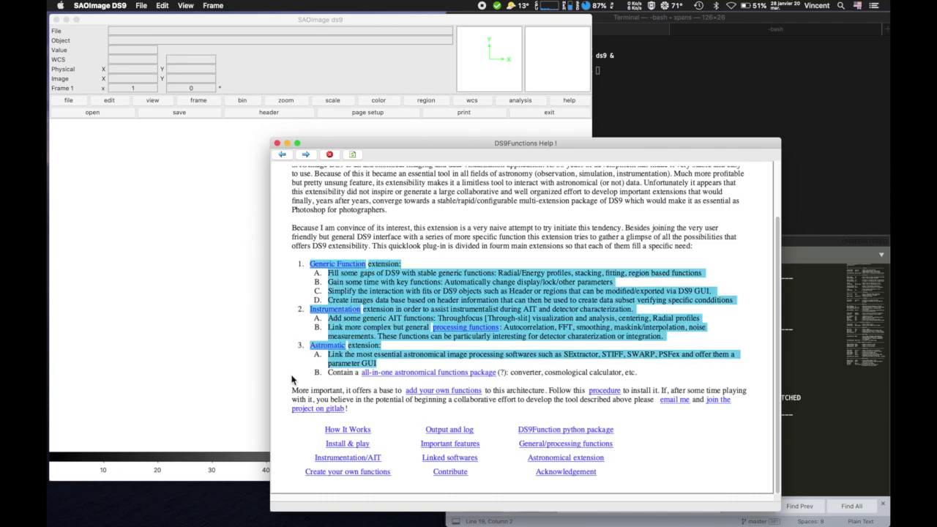
drag(310, 422, 602, 480)
click(605, 481)
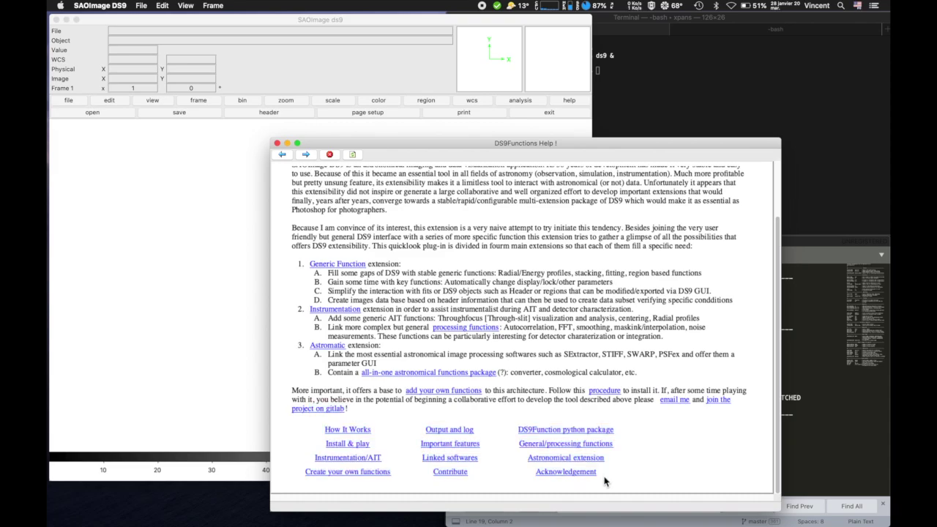
click(277, 143)
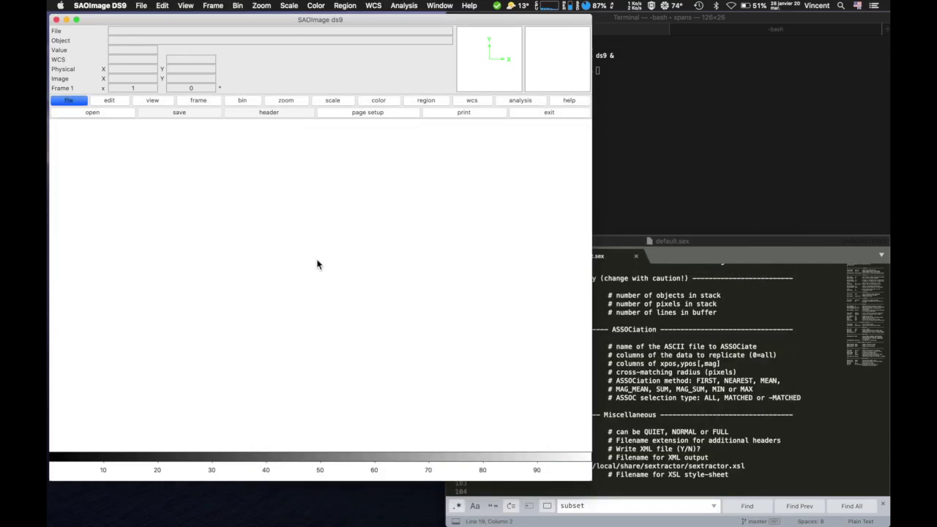
Switch to Finder and look through the FITS images in the 180922 folder
key(ctrl+Up)
click(467, 373)
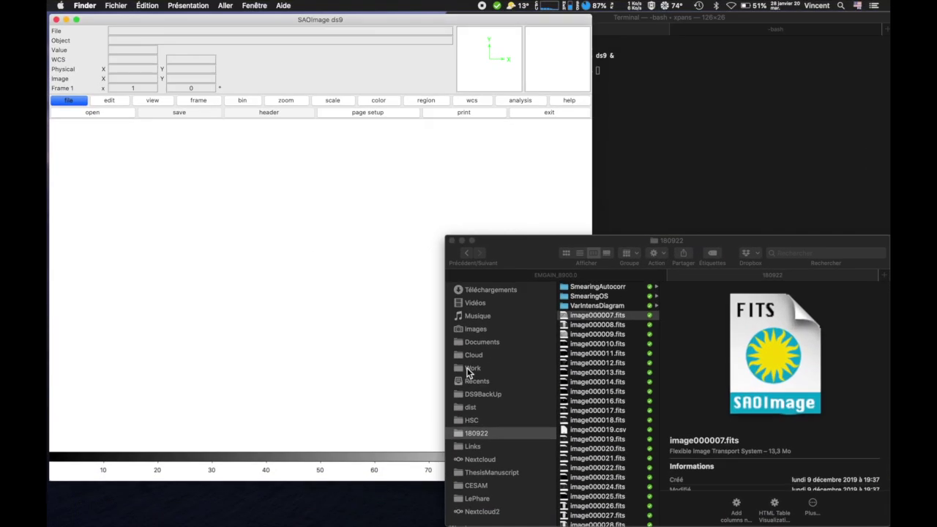
scroll(618, 412, down, 15)
scroll(618, 412, down, 20)
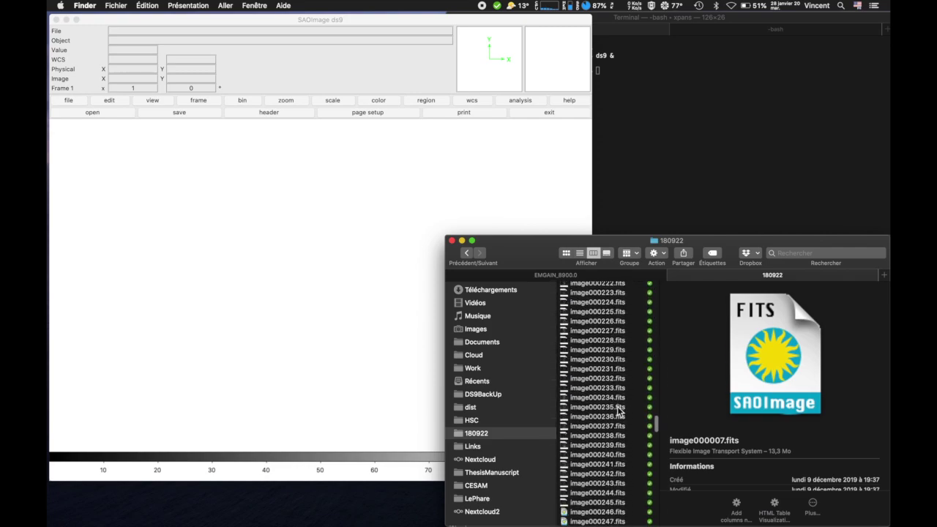
scroll(618, 412, up, 20)
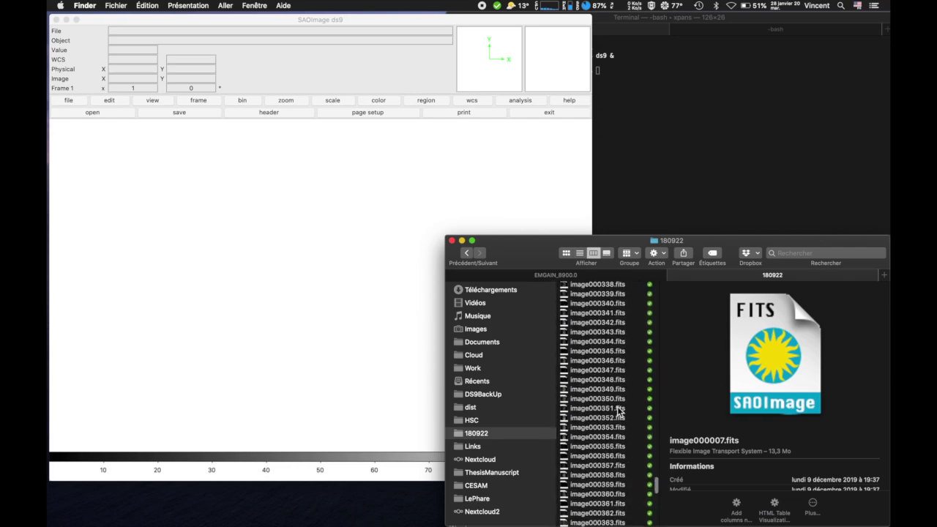
scroll(618, 412, up, 20)
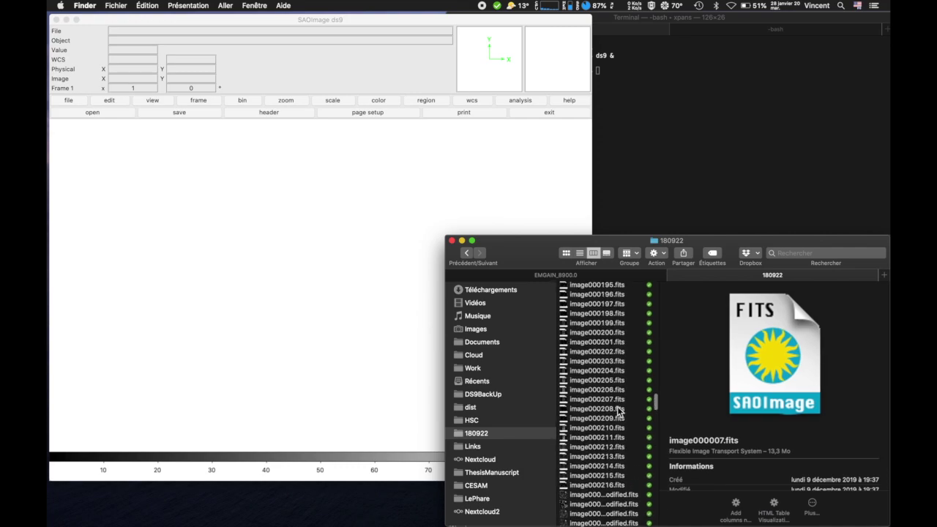
click(423, 240)
Start the Create header data base function and paste the path of image000007.fits as the image path
click(401, 6)
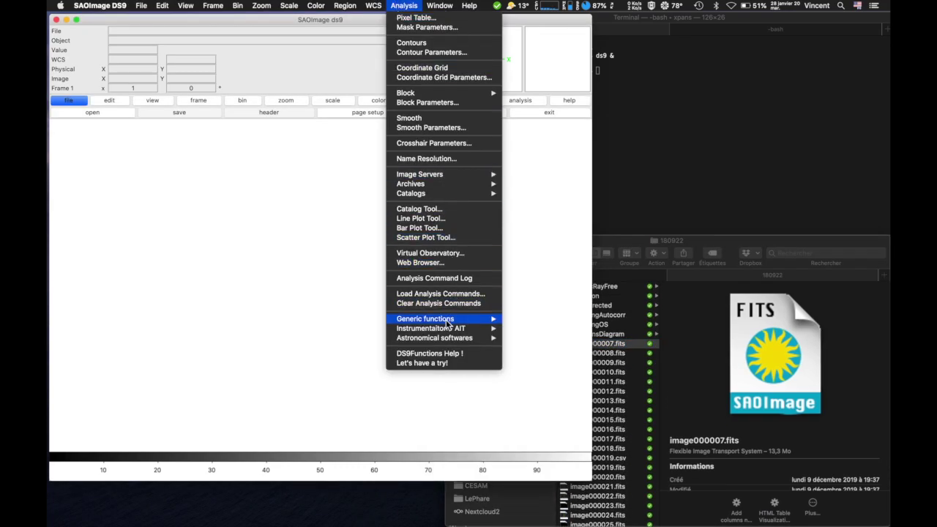
mouse_move(448, 322)
mouse_move(545, 322)
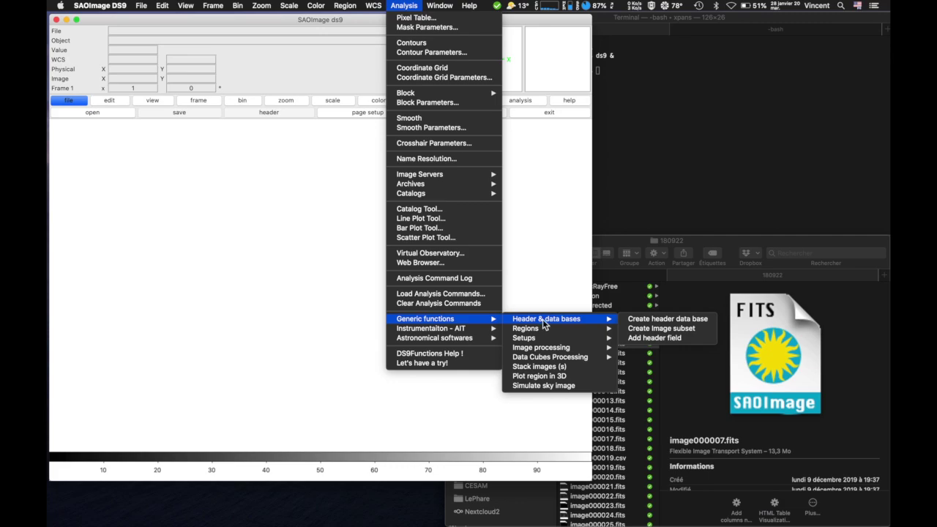
click(650, 322)
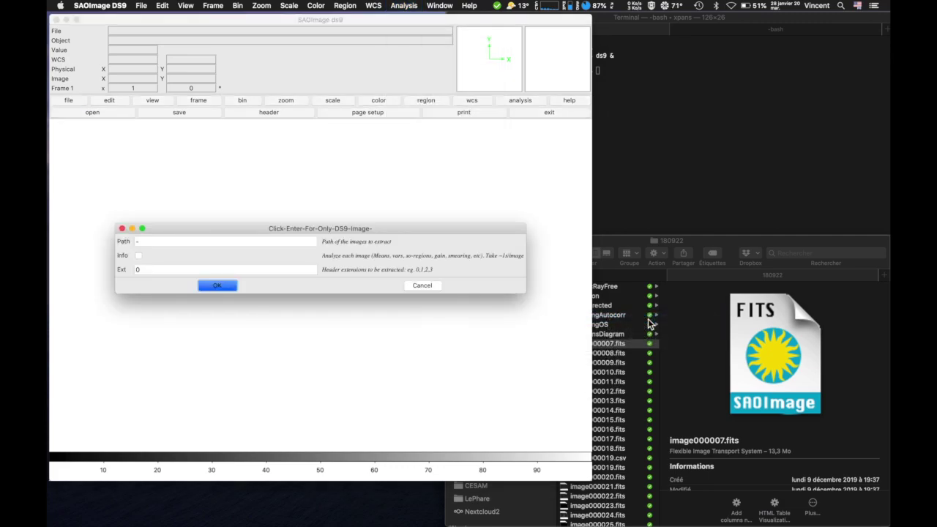
click(629, 345)
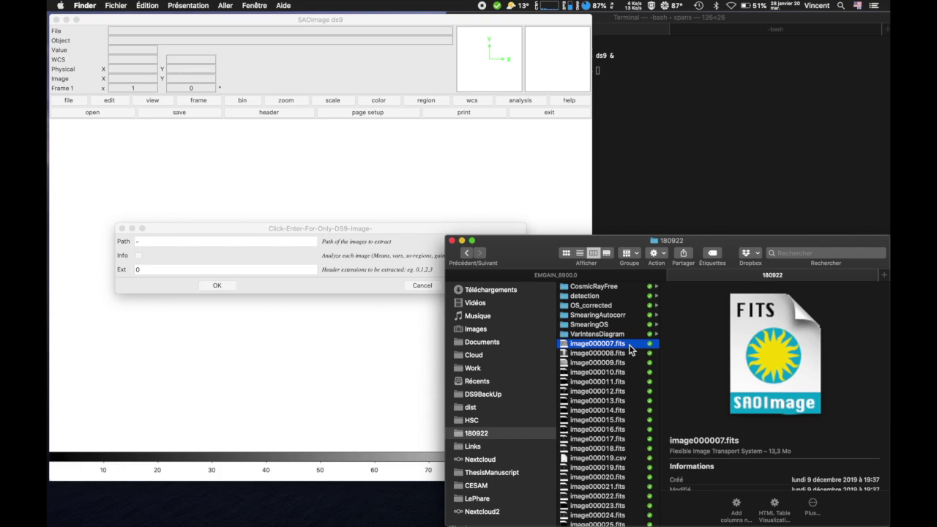
click(189, 245)
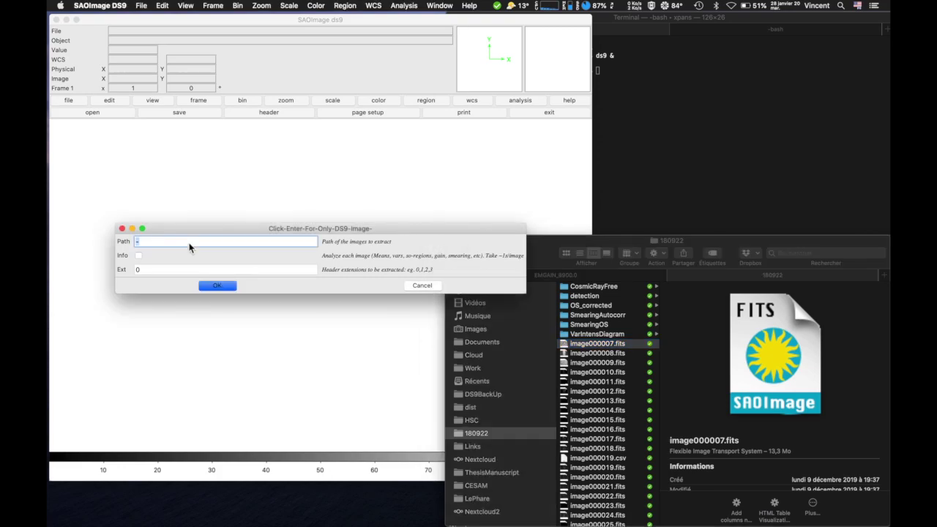
key(super+v)
Change the file name in the path to image000*.fits and run the header extraction for extension 0
key(Left)
key(Left)
key(Left)
key(Left)
key(Left)
key(BackSpace)
key(BackSpace)
key(BackSpace)
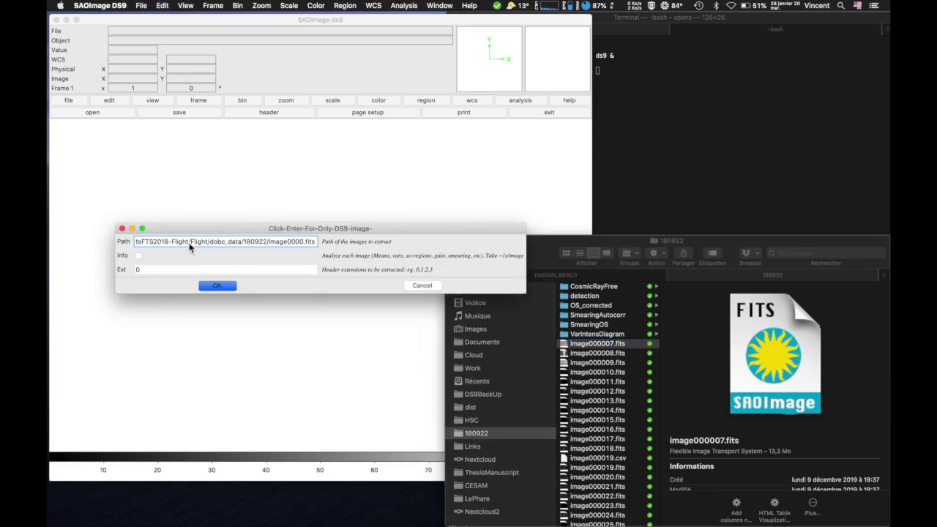
text(*)
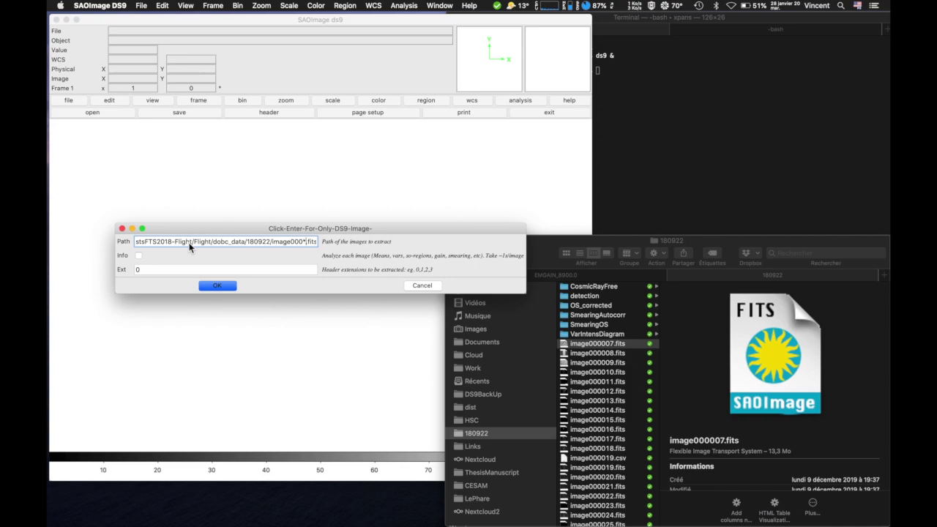
click(218, 285)
Check the extraction output in Terminal, and preview HeaderCatalog.csv from Finder to examine its header columns
click(657, 175)
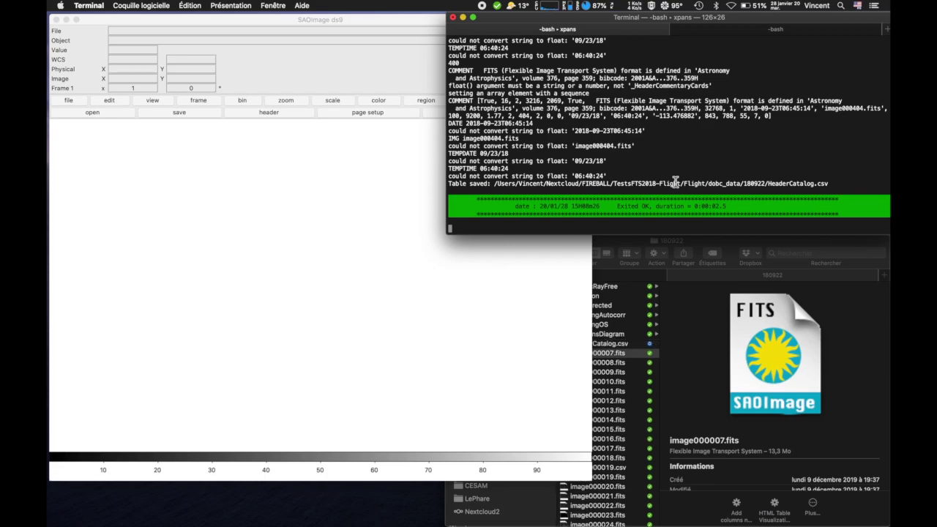
drag(716, 214, 726, 207)
click(638, 362)
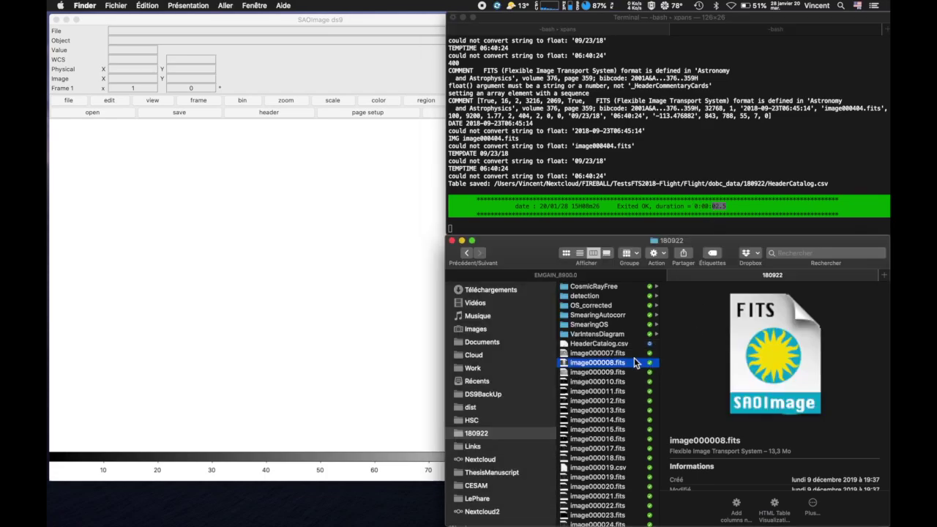
click(622, 344)
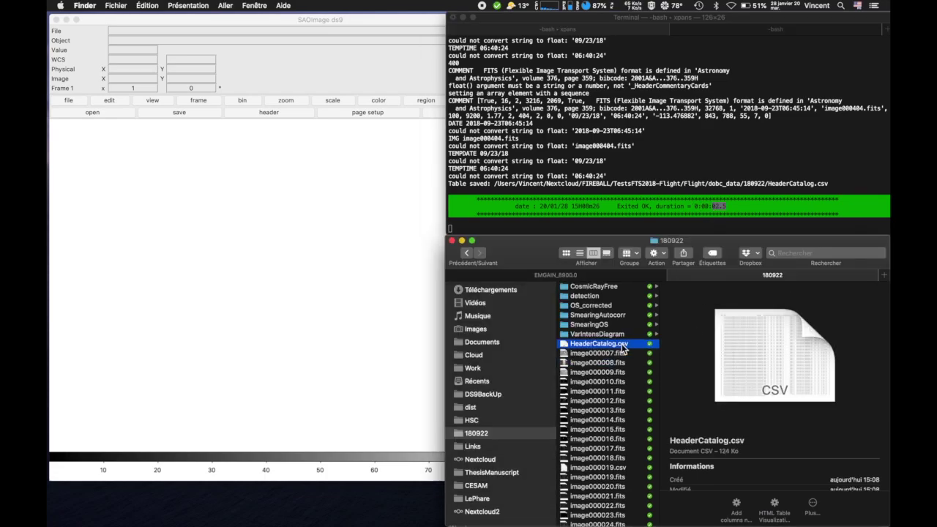
key(space)
scroll(546, 225, right, 5)
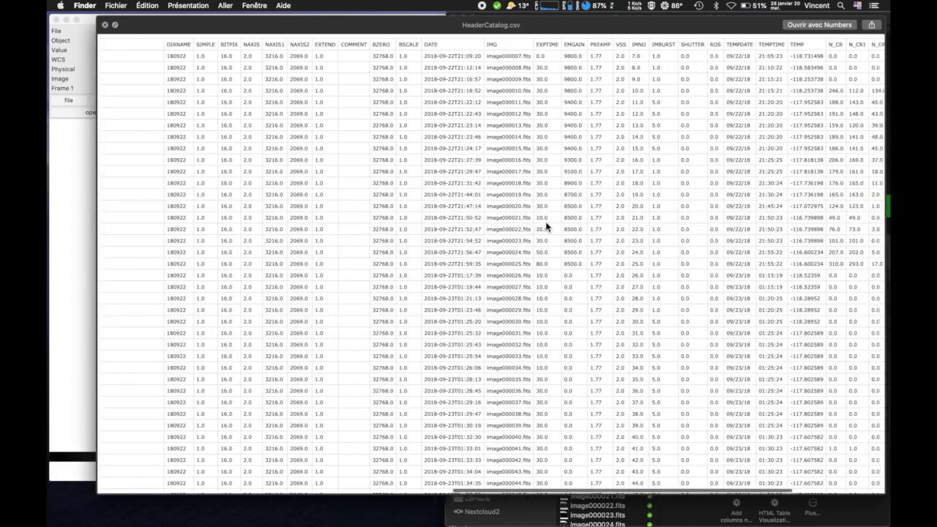
scroll(545, 225, right, 2)
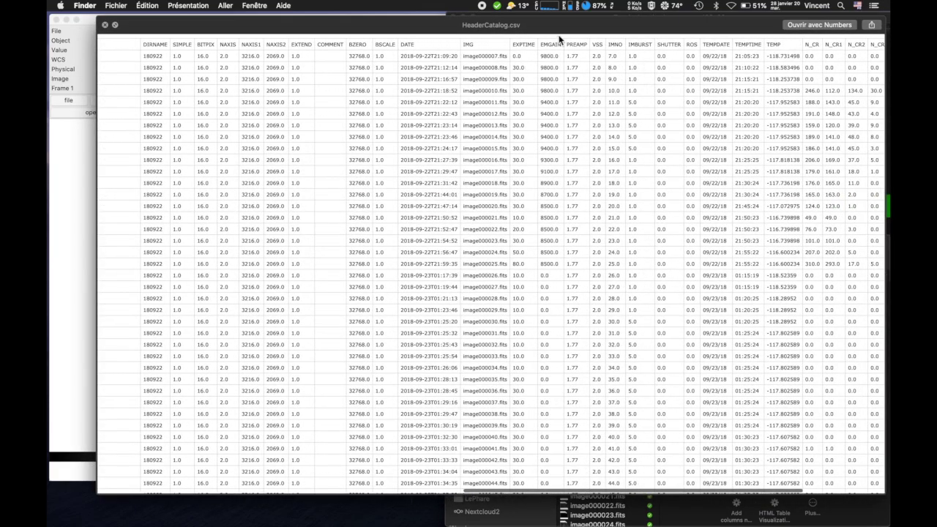
Look through the remaining rows of the HeaderCatalog.csv preview down to the last image and close the preview
scroll(548, 66, down, 20)
scroll(548, 64, down, 20)
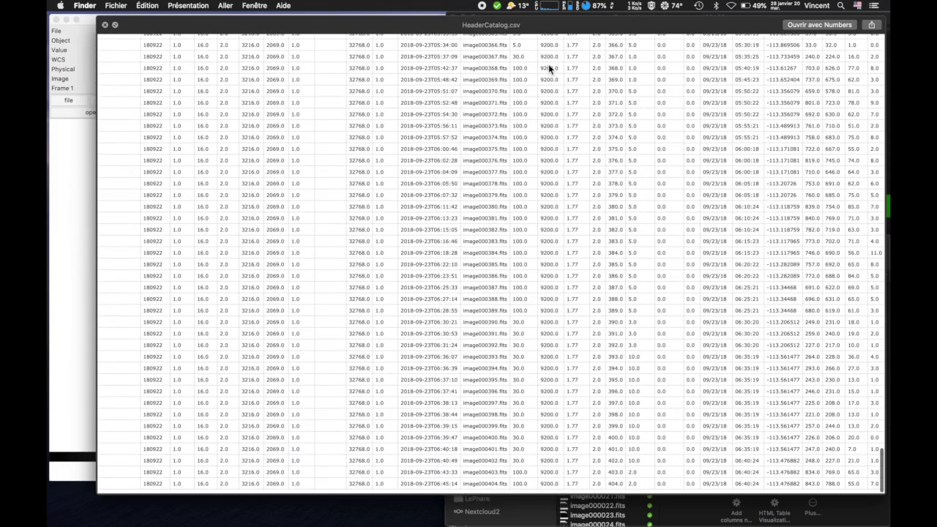
click(104, 25)
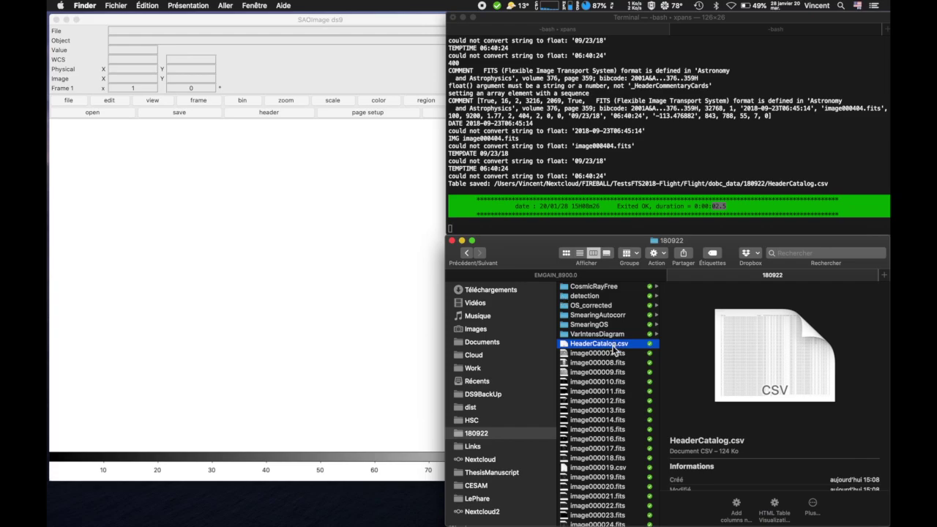
Switch to SAOImage DS9, start the Create Image subset function, and set HeaderCatalog.csv from the 180922 folder as the header catalog
click(345, 261)
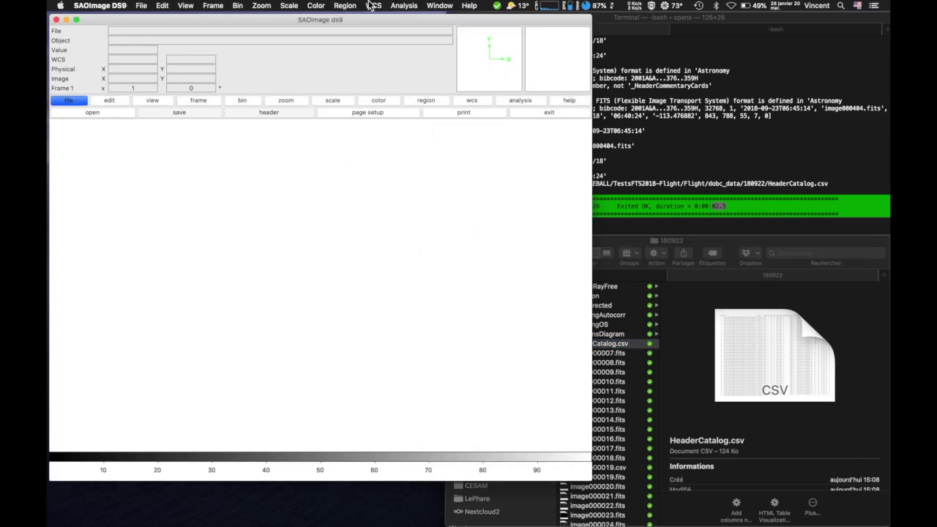
click(414, 6)
mouse_move(473, 322)
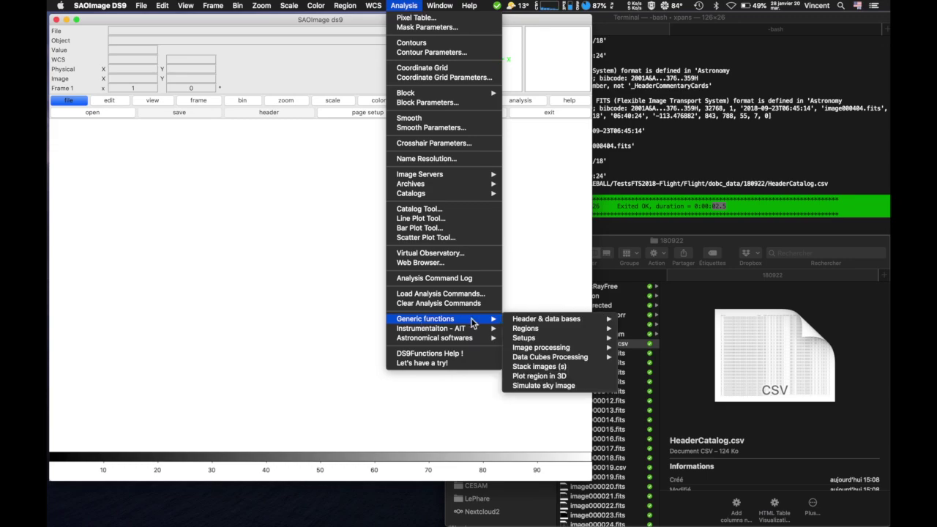
mouse_move(575, 322)
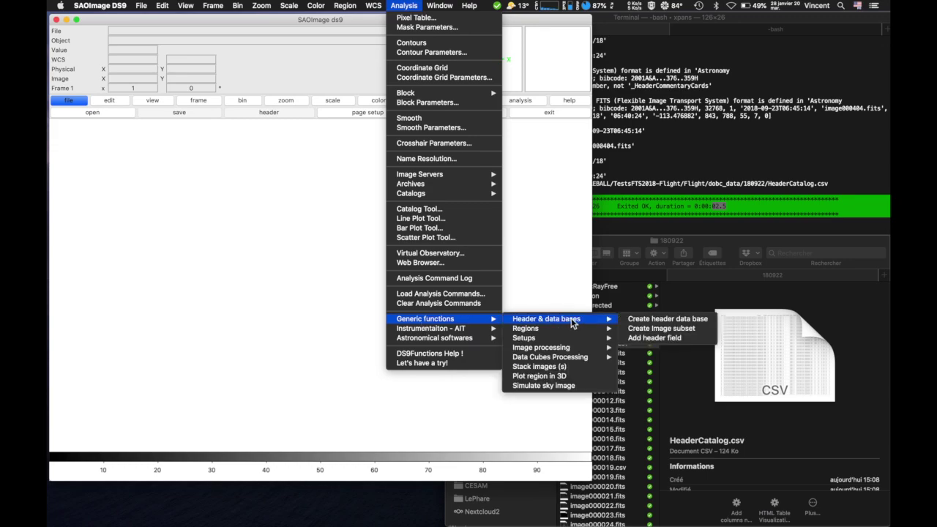
click(651, 329)
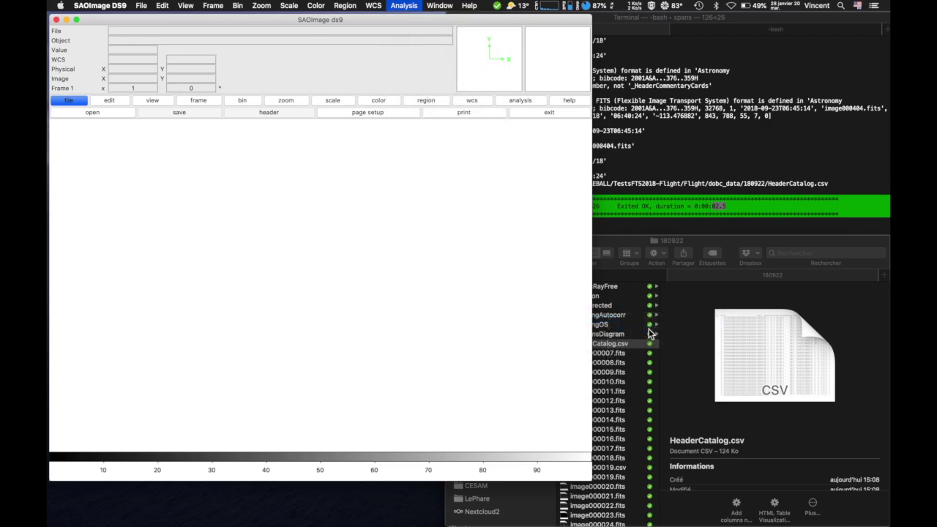
click(189, 243)
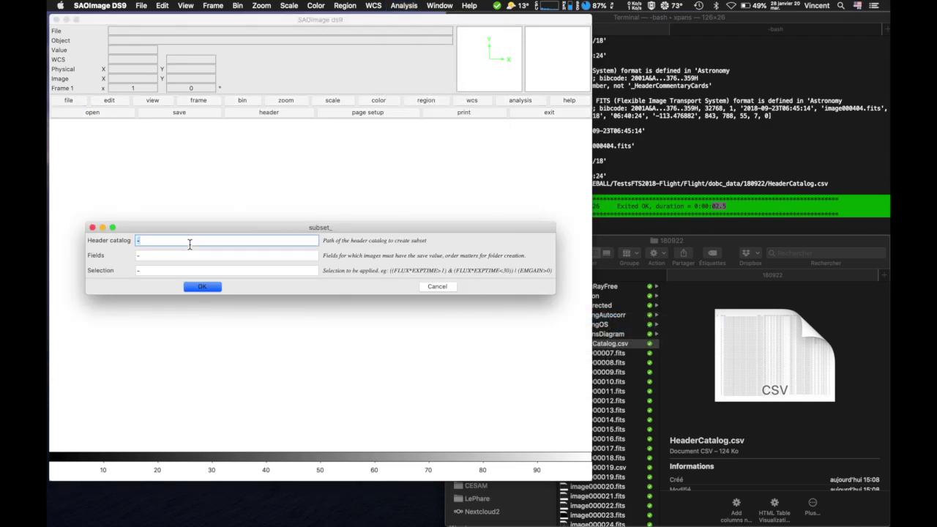
click(604, 349)
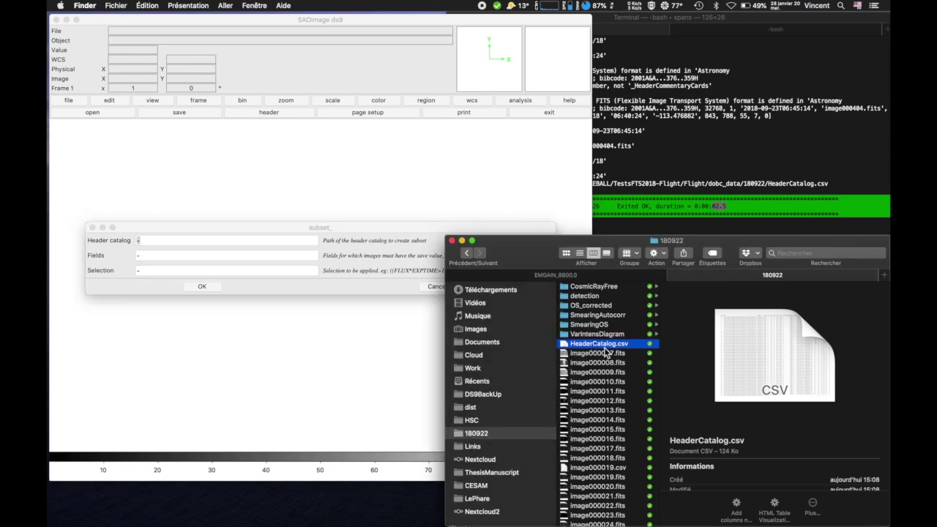
drag(606, 353, 279, 245)
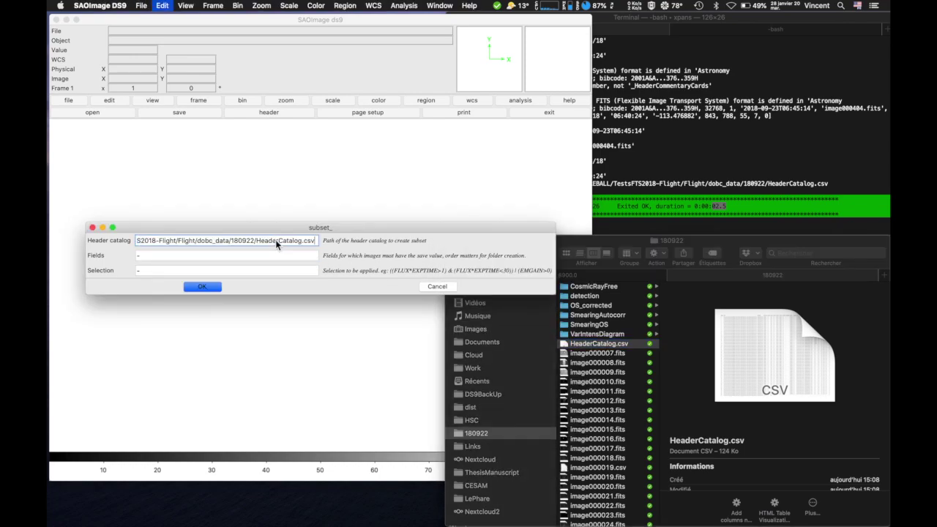
Set the selection to (EMGAIN<10) | (EMGAIN>1000) and the fields to EMGAIN,EXPTIME, and run the subset creation
click(162, 270)
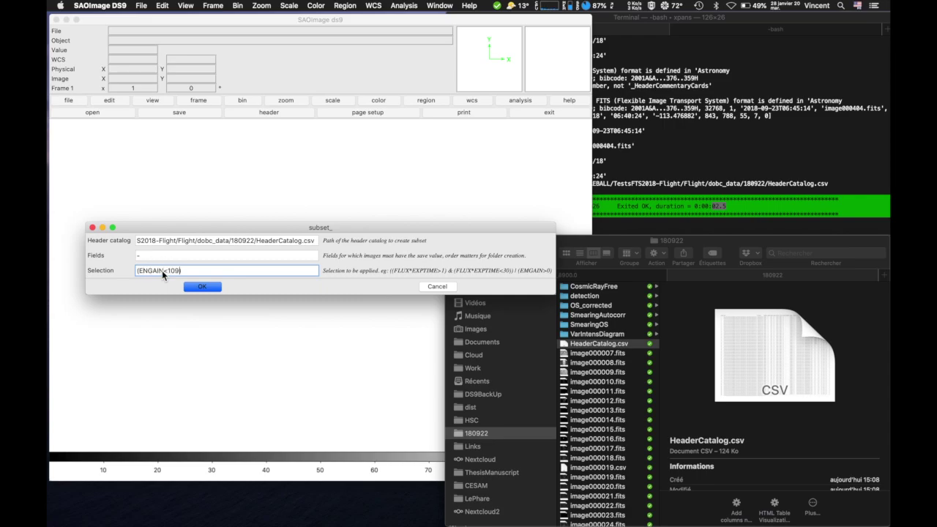
text((ENGAIN<10) | (EMGAIN>1000))
click(147, 256)
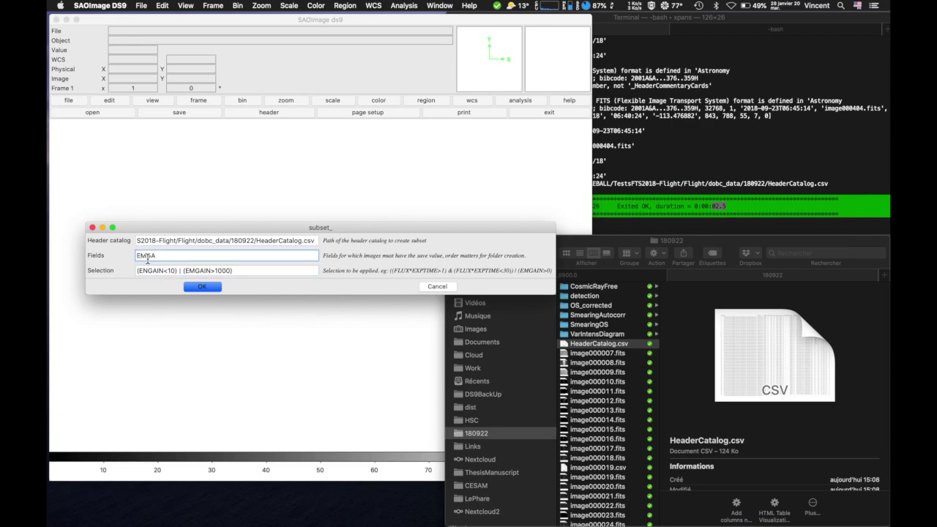
text(EMGAIN,EXPTIME)
click(149, 272)
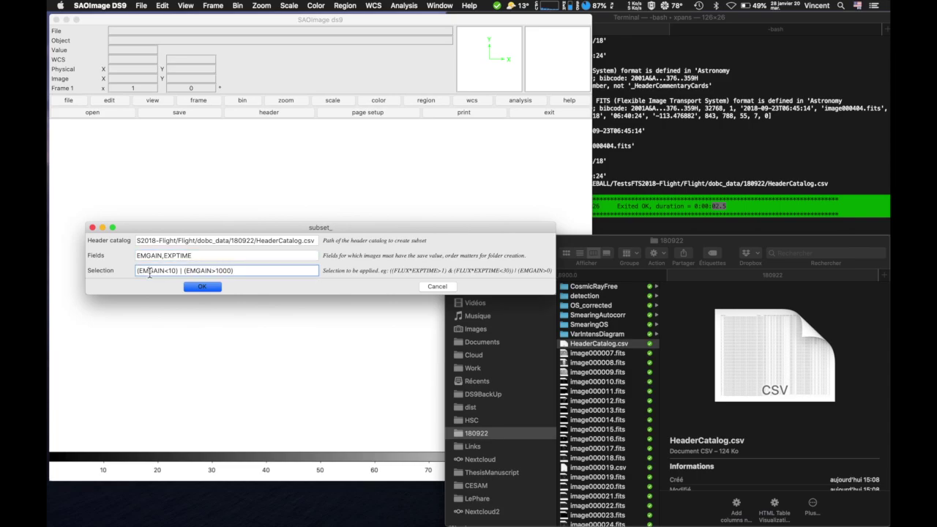
click(198, 286)
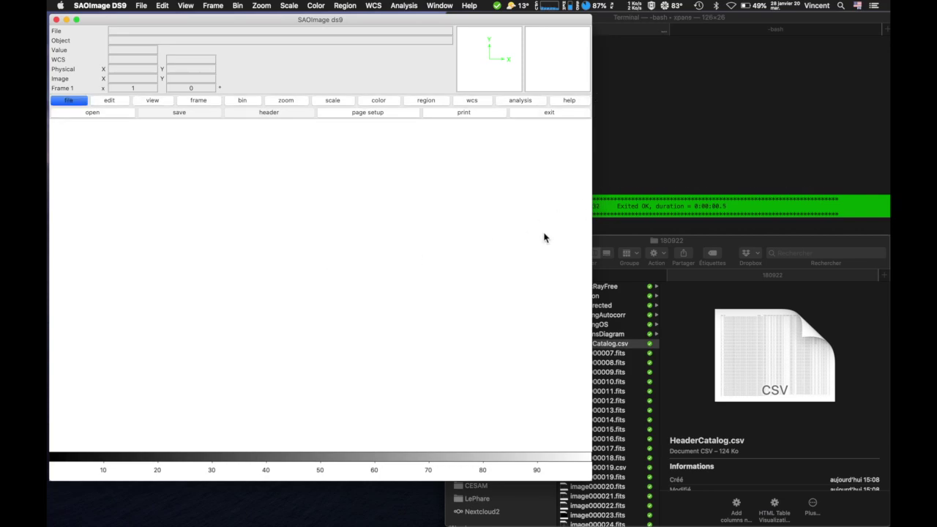
Check the subset output in Terminal, and switch to Finder to open the 200128_15H09m32 folder in subsets
click(637, 207)
drag(741, 206, 455, 207)
mouse_move(563, 207)
mouse_down()
mouse_move(605, 208)
mouse_move(563, 207)
mouse_up()
click(635, 277)
scroll(556, 366, left, 5)
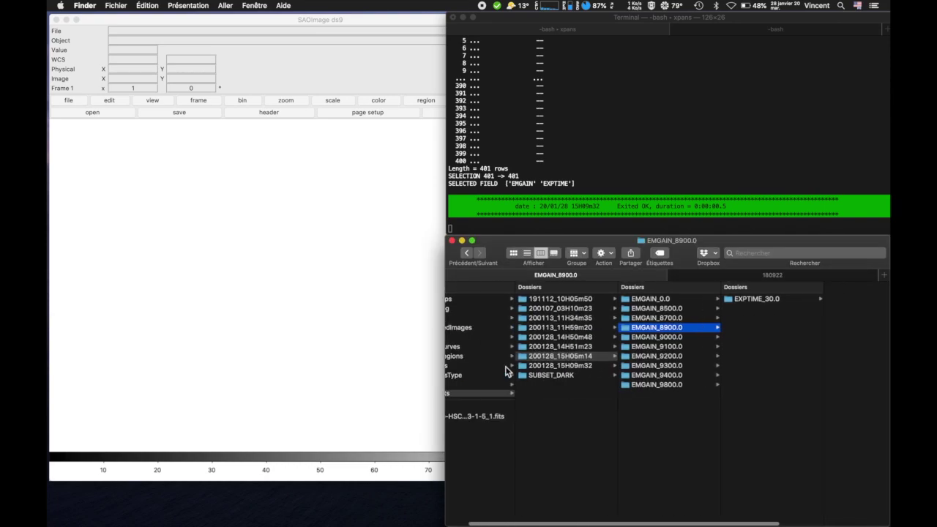
click(578, 366)
Browse the subset's EMGAIN folders, examining the EXPTIME subfolders and images inside EMGAIN_9100.0 and EMGAIN_9200.0
click(686, 299)
key(Down)
key(Down)
key(Down)
key(Down)
key(Down)
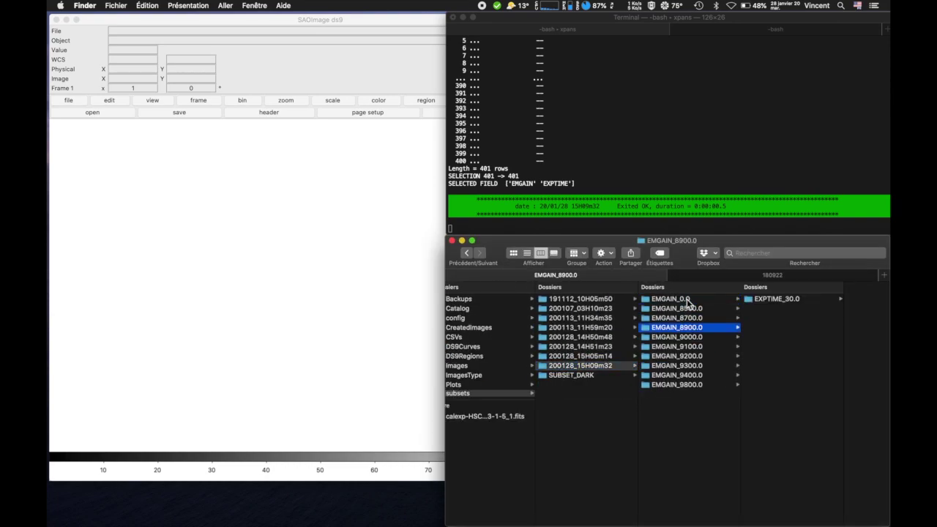
key(Right)
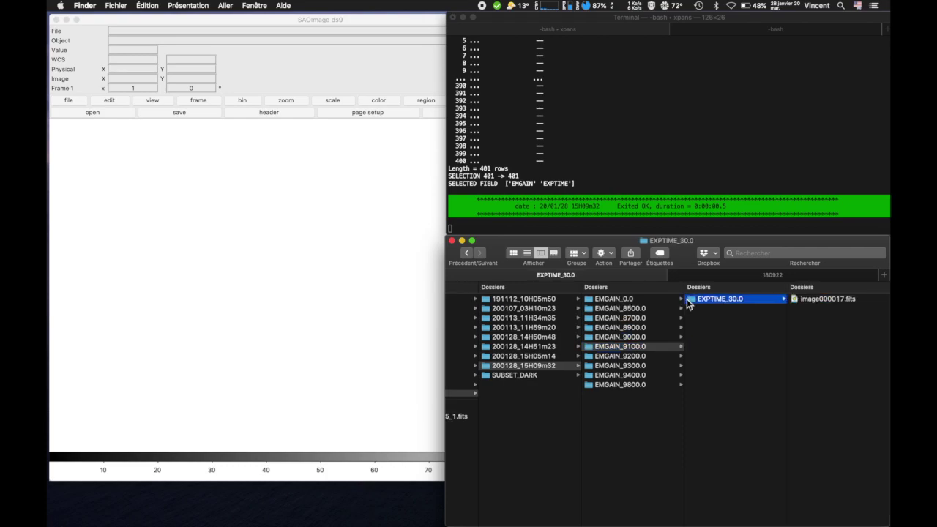
key(Left)
key(Down)
key(Down)
key(Up)
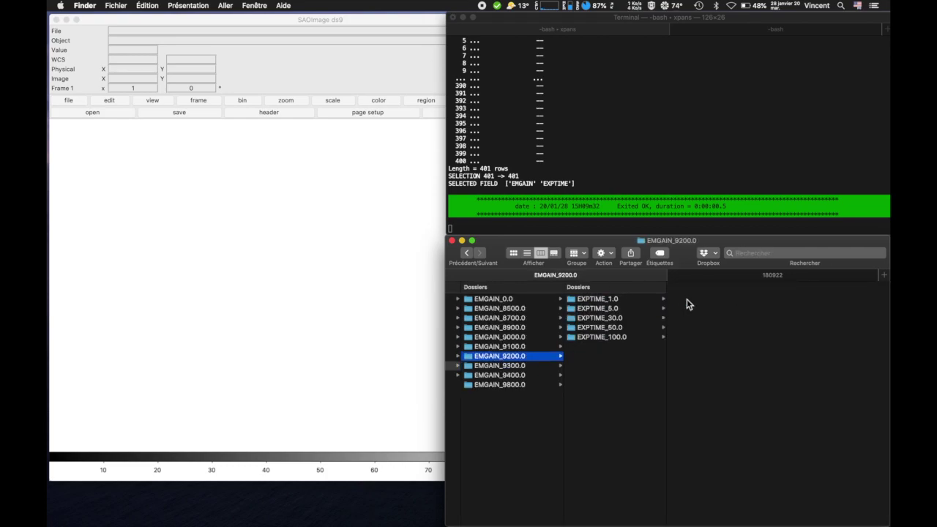
key(Right)
key(Down)
key(Down)
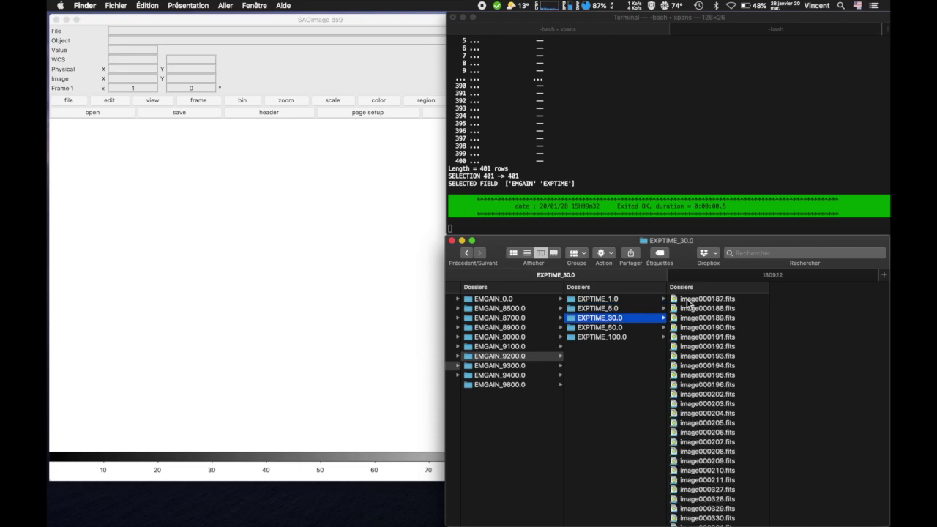
key(Down)
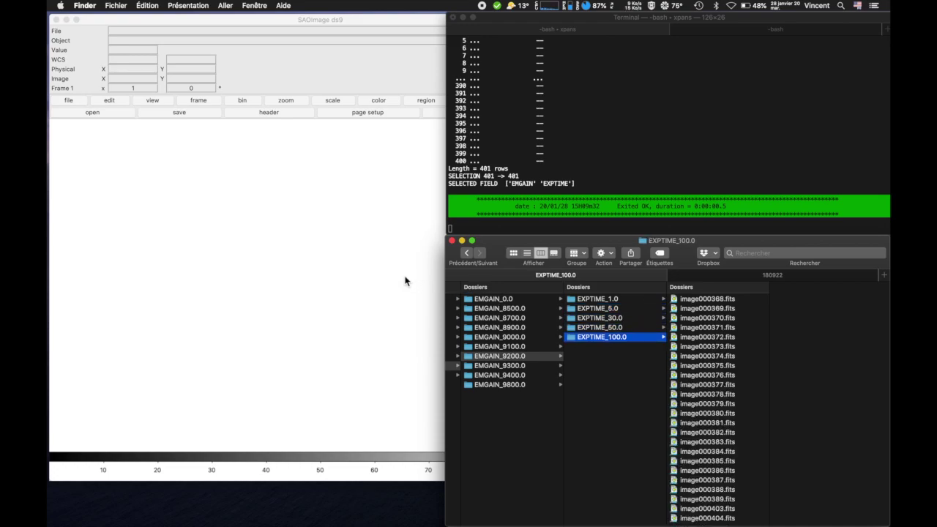
click(404, 275)
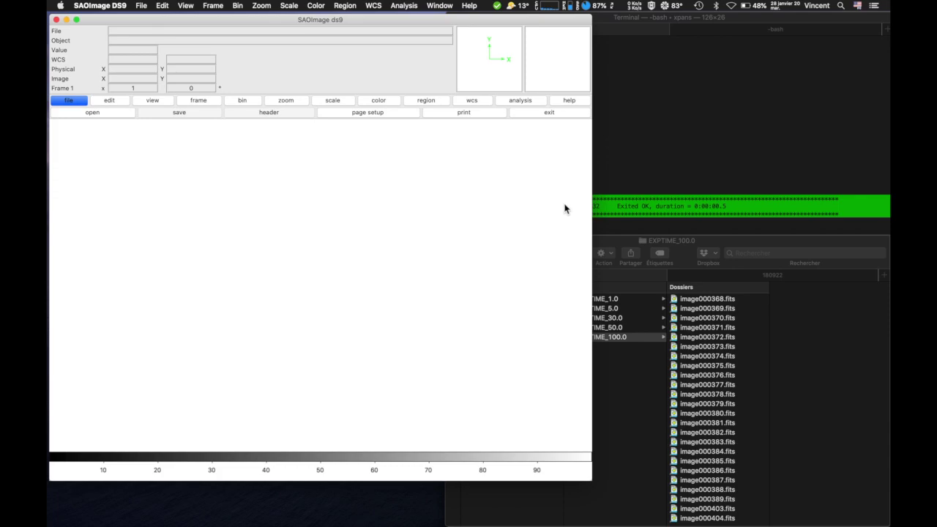
click(617, 169)
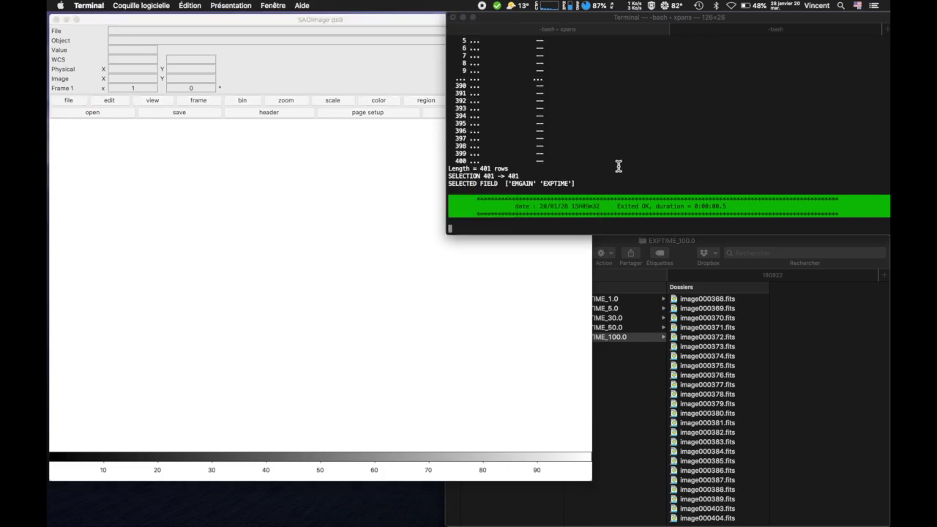